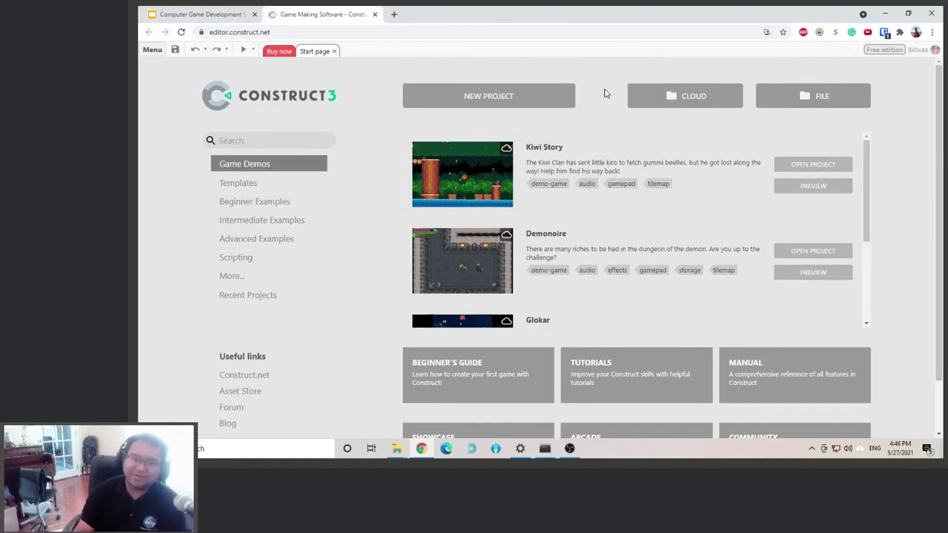
Step: Create a new project named "Legend of Billwaa" with the 720p landscape preset
{"action": "left_click", "coordinate": [481, 108]}
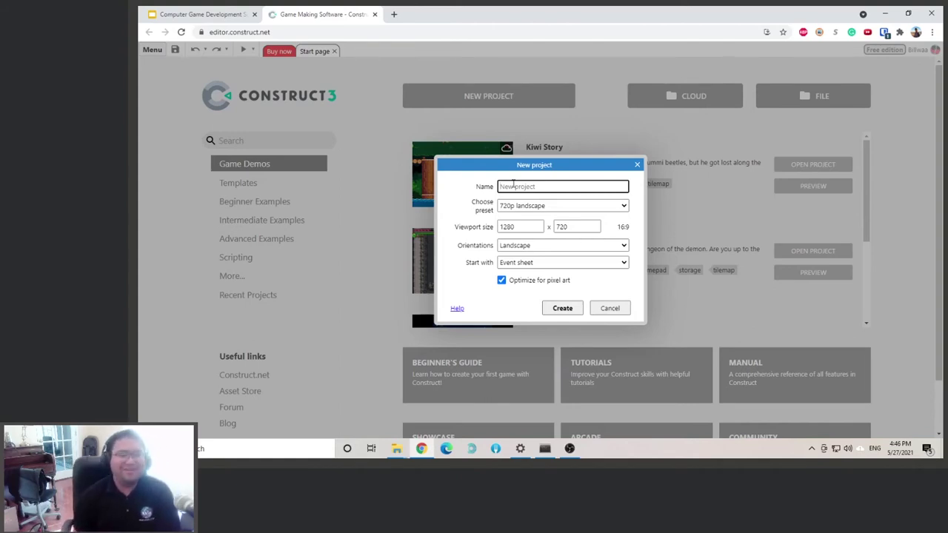
{"action": "type", "text": "Legend of Billwaa"}
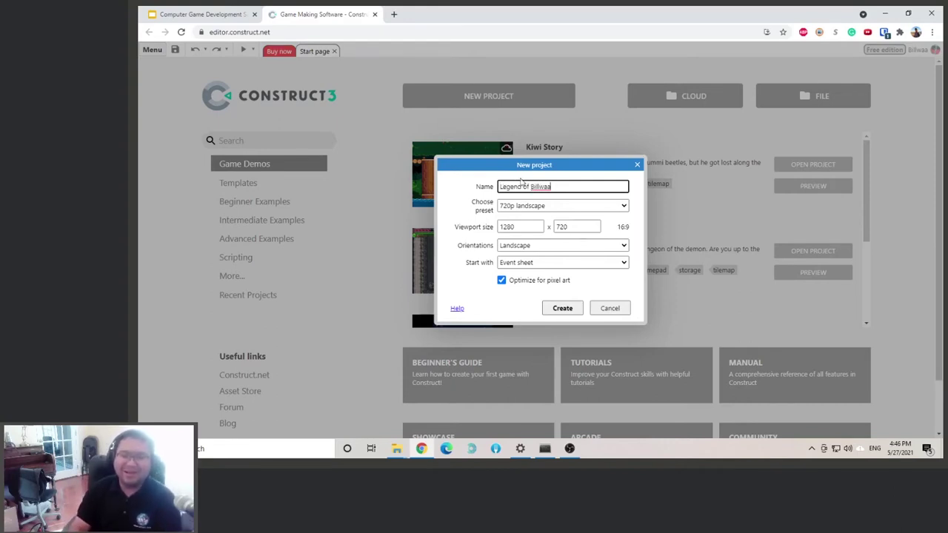
{"action": "double_click", "coordinate": [519, 226]}
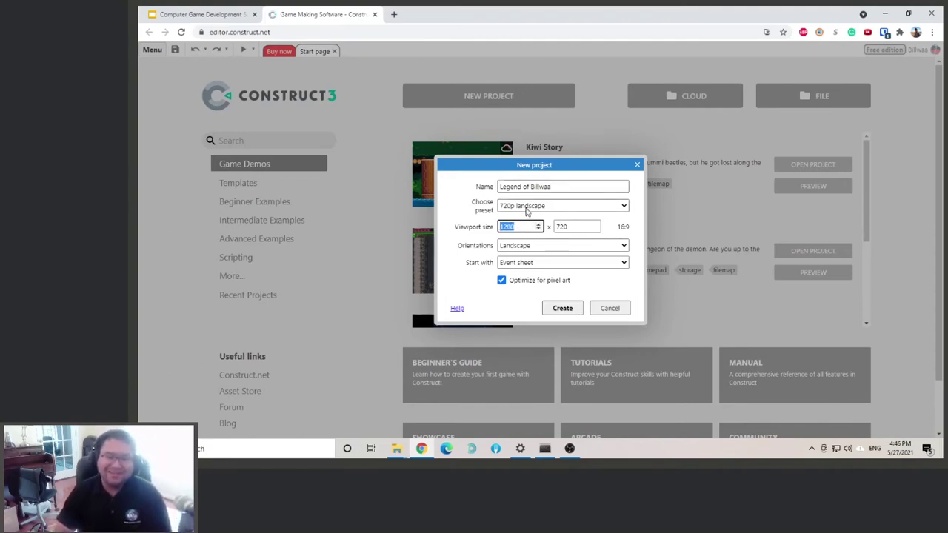
{"action": "left_click", "coordinate": [527, 208]}
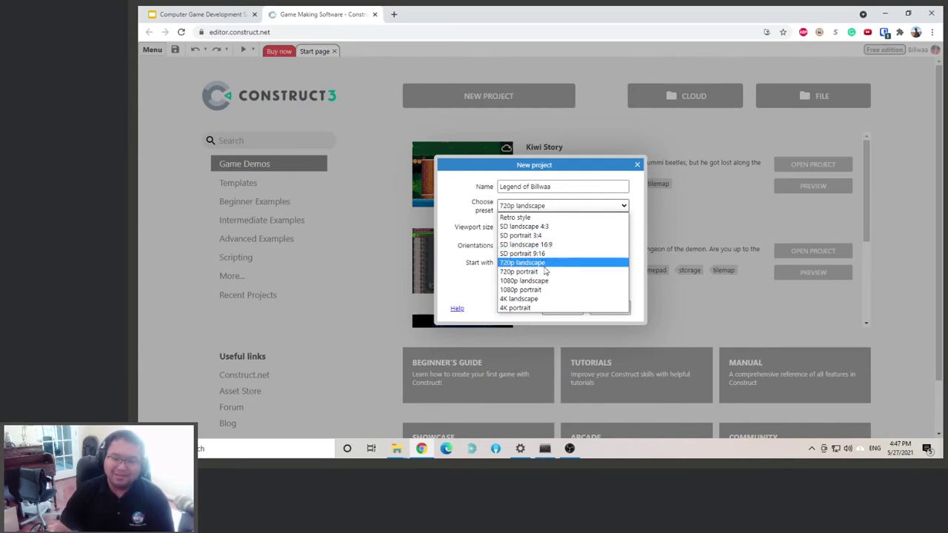
{"action": "left_click", "coordinate": [558, 263]}
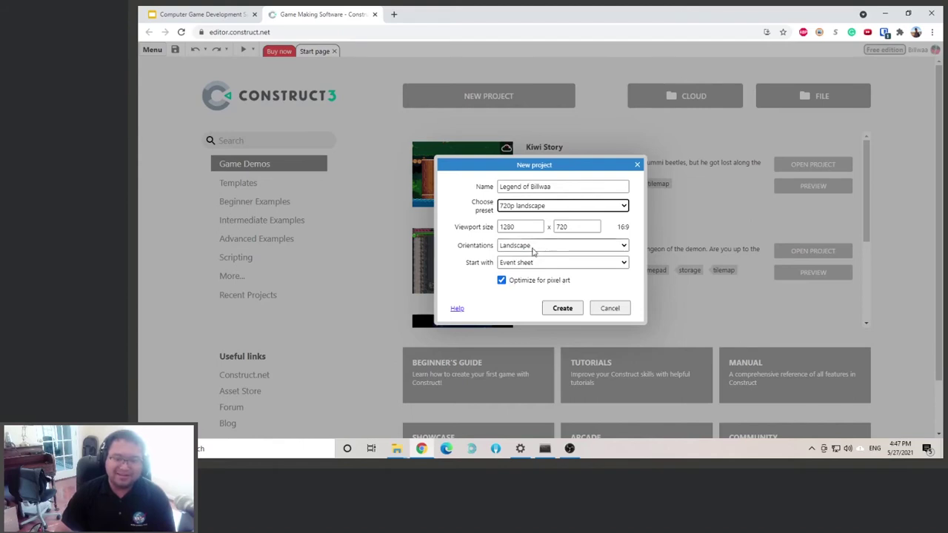
{"action": "left_click", "coordinate": [576, 309]}
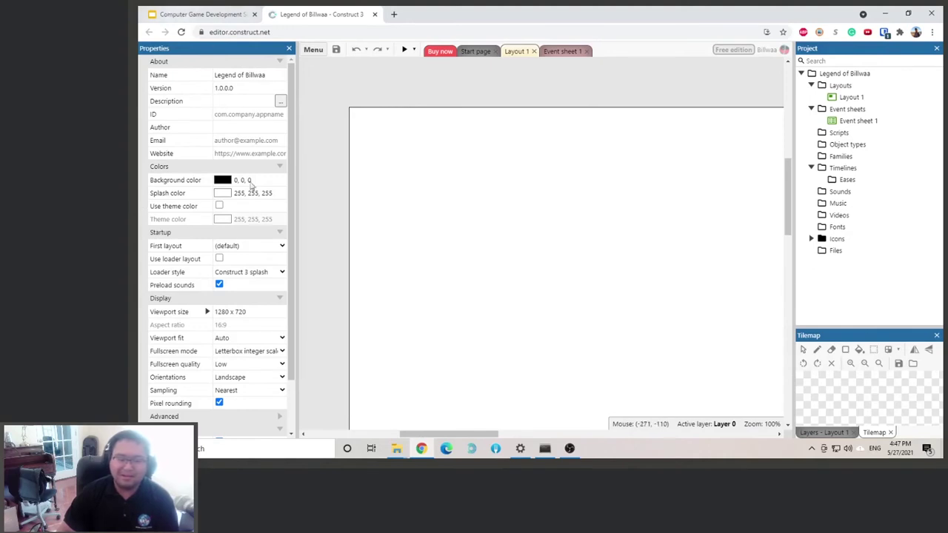
Step: Examine the extent of Layout 1 with its dashed viewport outline, its properties, and the empty Event sheet 1
{"action": "scroll", "coordinate": [674, 244], "scroll_direction": "down", "scroll_amount": 1}
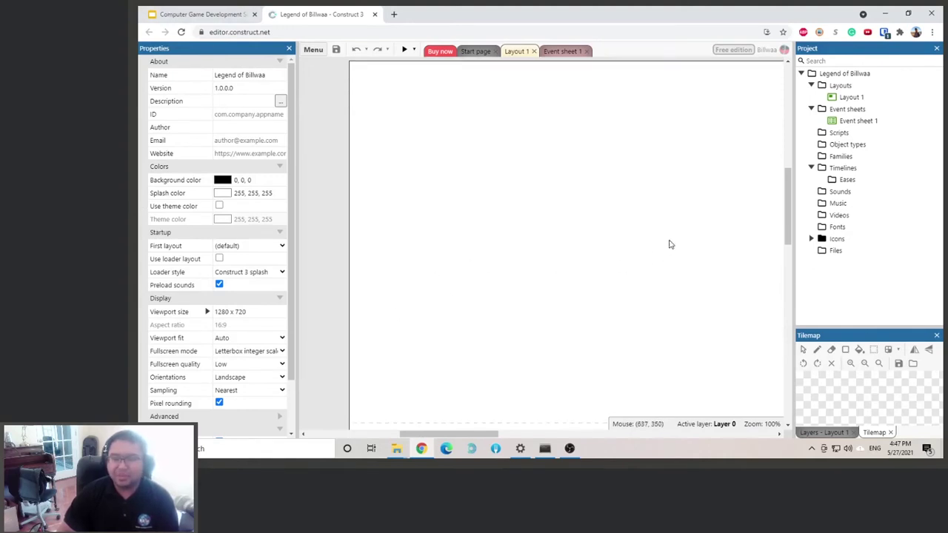
{"action": "scroll", "coordinate": [641, 227], "scroll_direction": "down", "scroll_amount": 2, "text": "ctrl"}
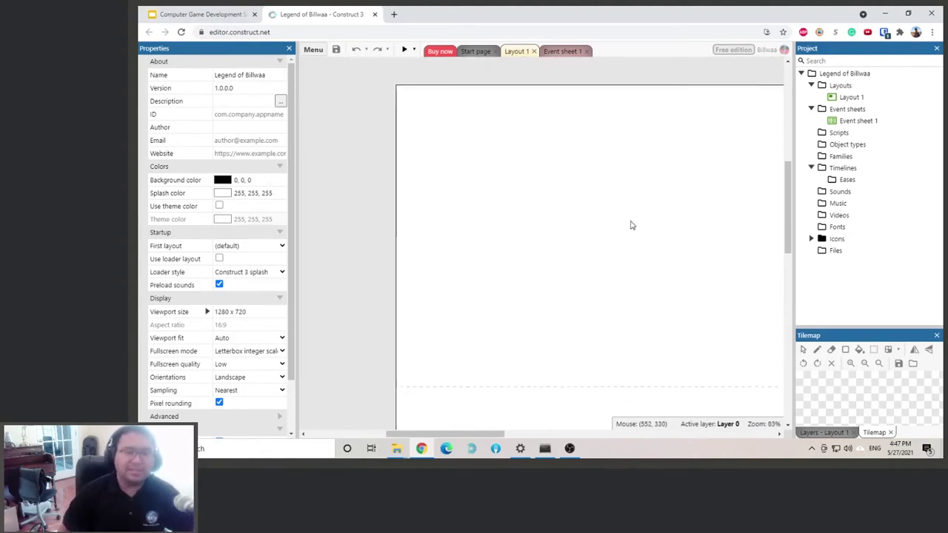
{"action": "left_click_drag", "start_coordinate": [433, 432], "coordinate": [496, 428]}
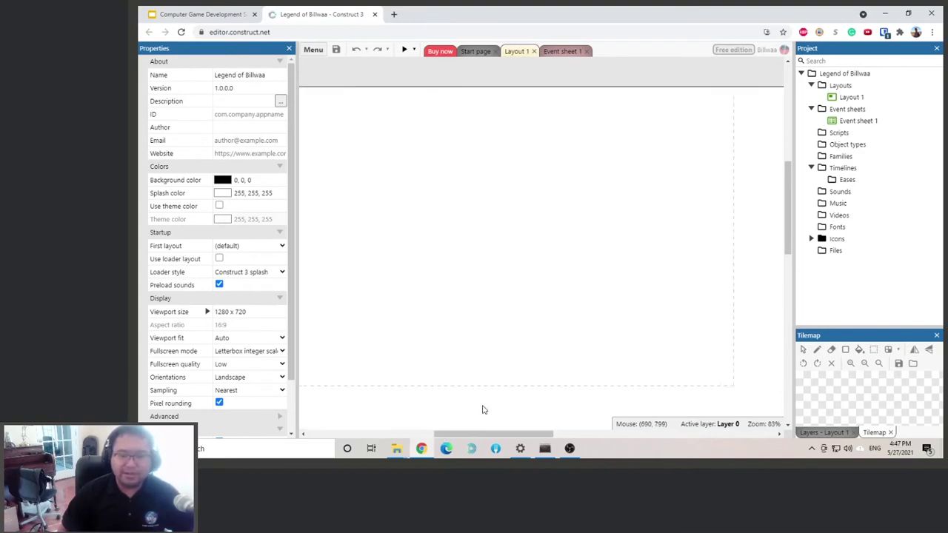
{"action": "scroll", "coordinate": [484, 337], "scroll_direction": "down", "scroll_amount": 1, "text": "ctrl"}
{"action": "scroll", "coordinate": [488, 332], "scroll_direction": "down", "scroll_amount": 4, "text": "ctrl"}
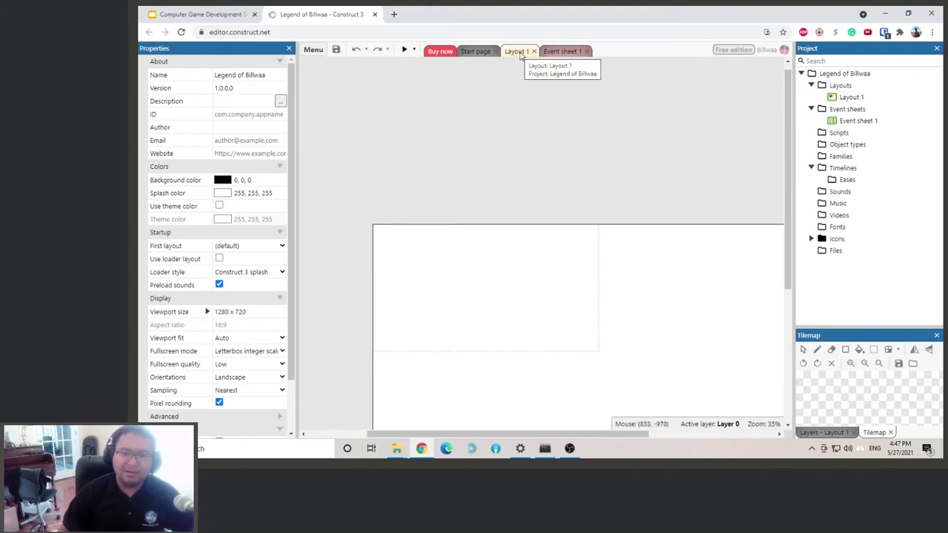
{"action": "left_click", "coordinate": [565, 51]}
{"action": "left_click", "coordinate": [512, 51]}
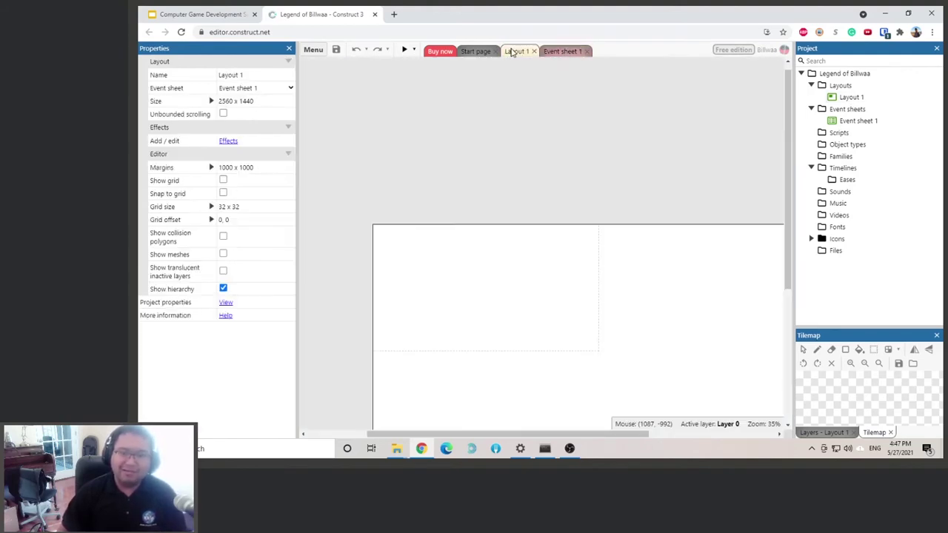
{"action": "left_click", "coordinate": [551, 51]}
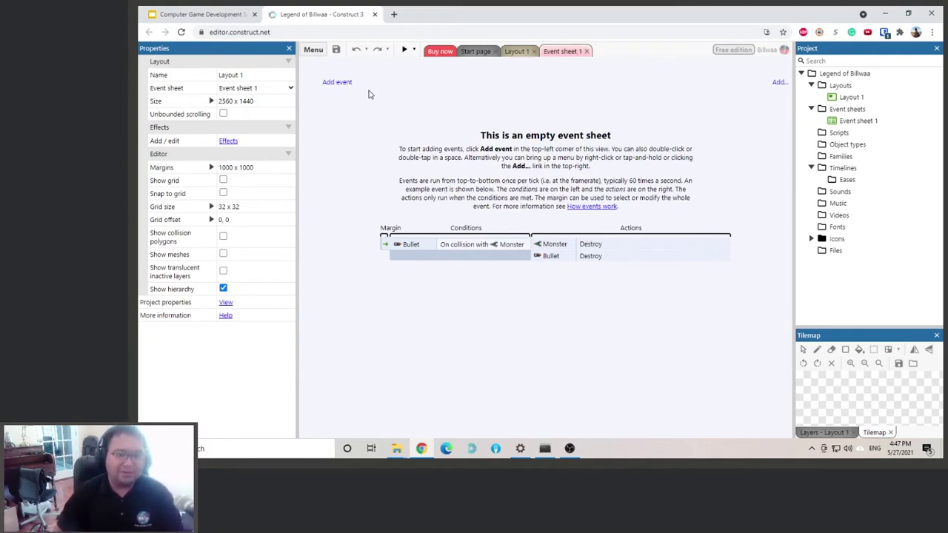
{"action": "left_click", "coordinate": [520, 52]}
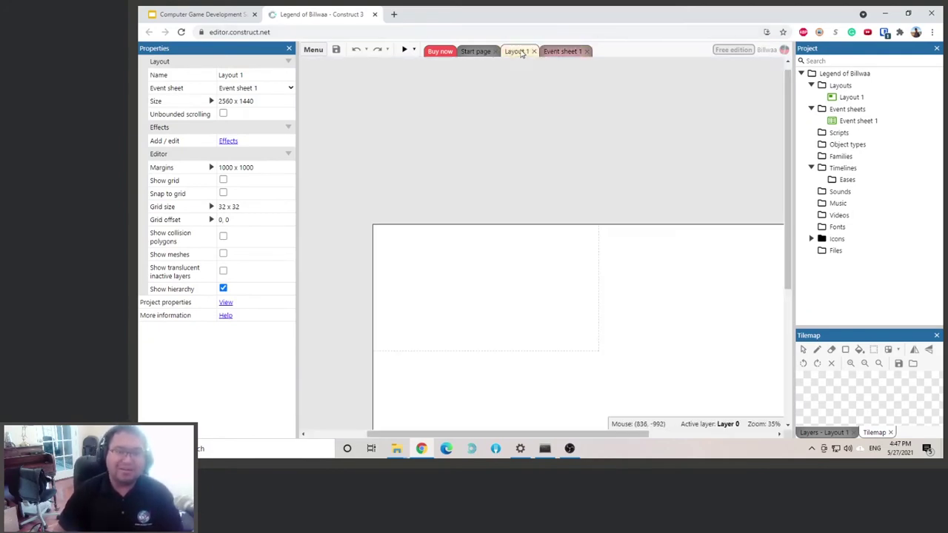
Step: Close the start page and return to Layout 1
{"action": "left_click", "coordinate": [477, 52]}
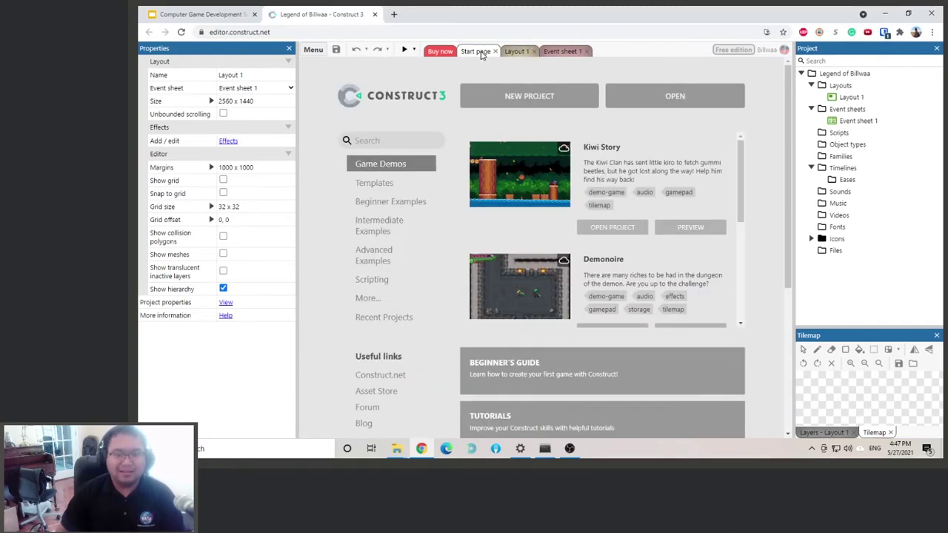
{"action": "left_click", "coordinate": [492, 51]}
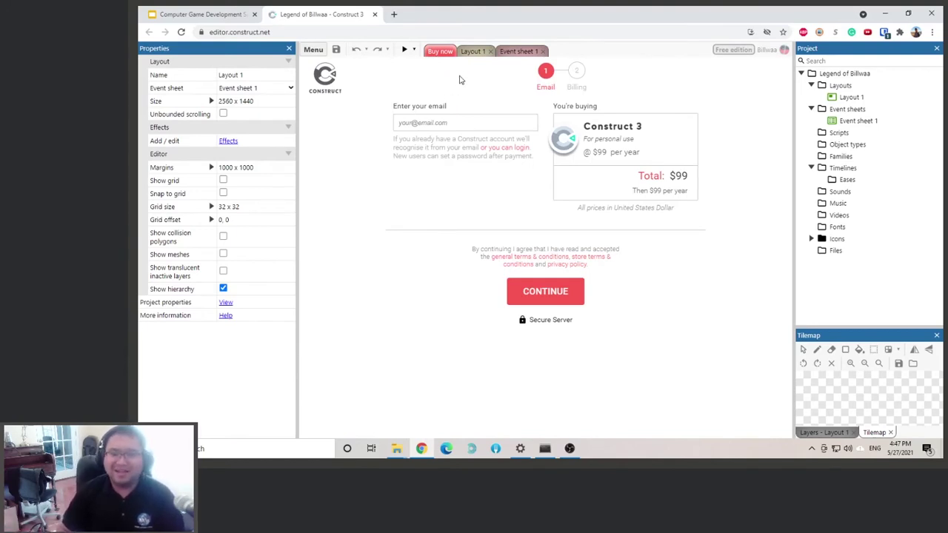
{"action": "left_click", "coordinate": [474, 51]}
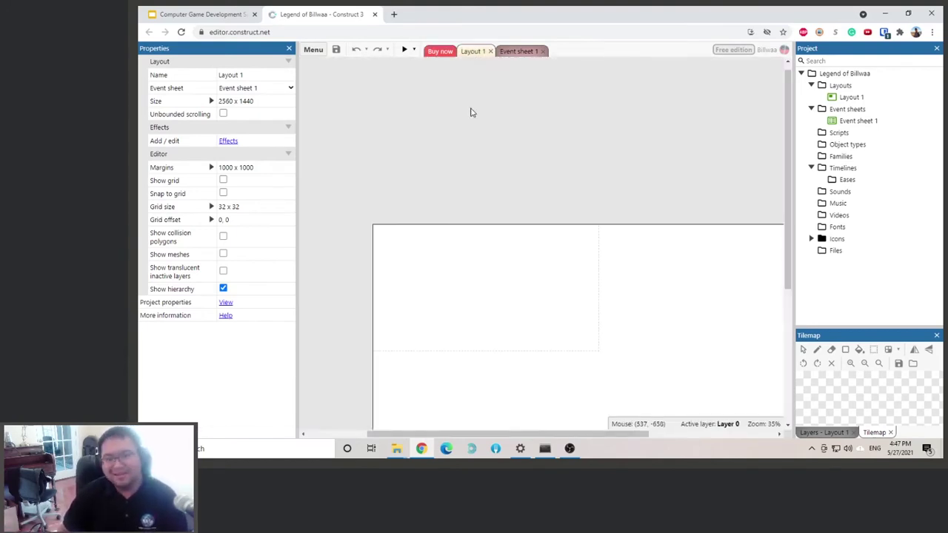
Step: Rename Layout 1 as "Level 1"
{"action": "scroll", "coordinate": [557, 180], "scroll_direction": "down", "scroll_amount": 2}
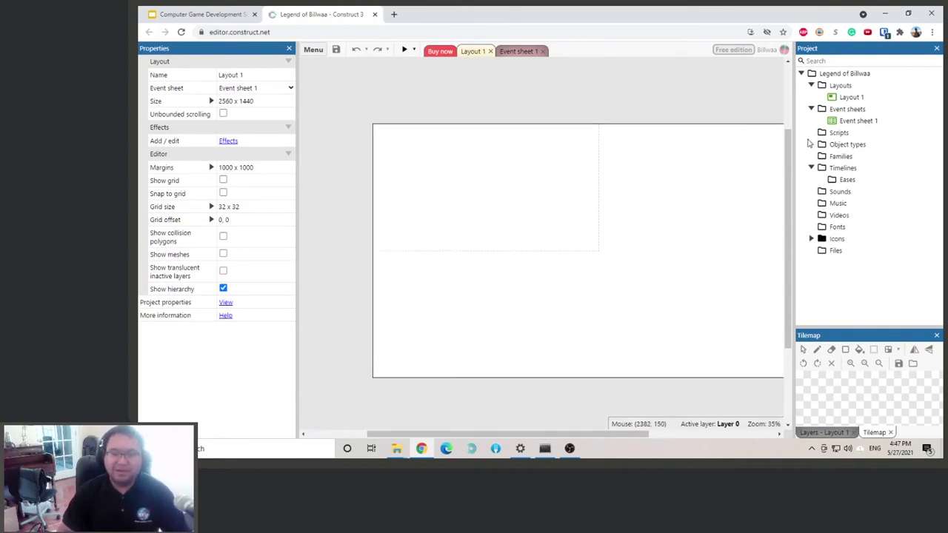
{"action": "left_click_drag", "start_coordinate": [515, 434], "coordinate": [544, 433]}
{"action": "scroll", "coordinate": [610, 319], "scroll_direction": "down", "scroll_amount": 1, "text": "ctrl"}
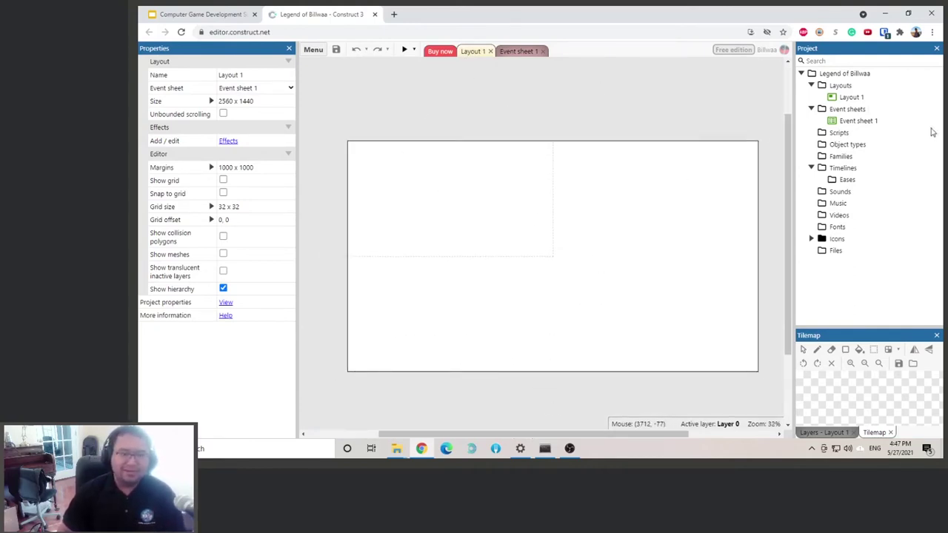
{"action": "left_click", "coordinate": [851, 97]}
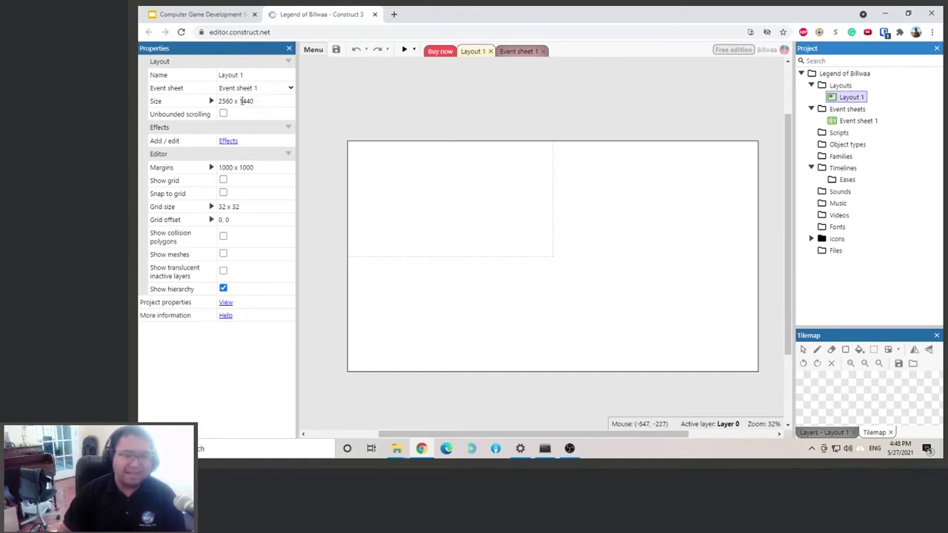
{"action": "left_click", "coordinate": [247, 74]}
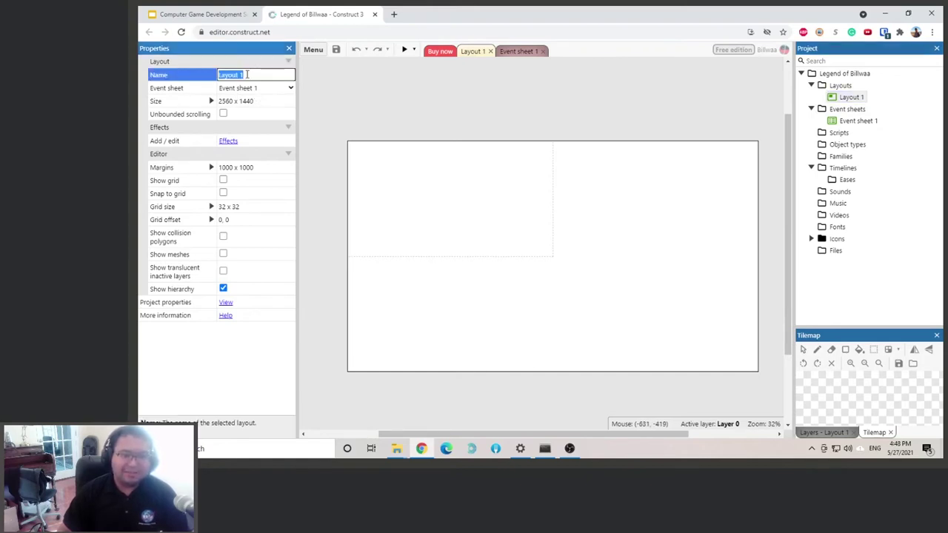
{"action": "type", "text": "Level"}
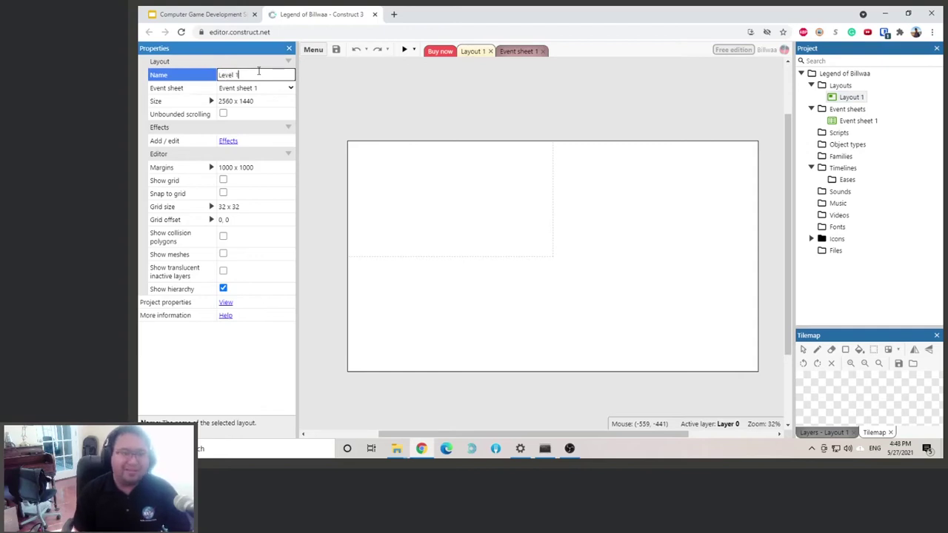
{"action": "key", "text": "Return"}
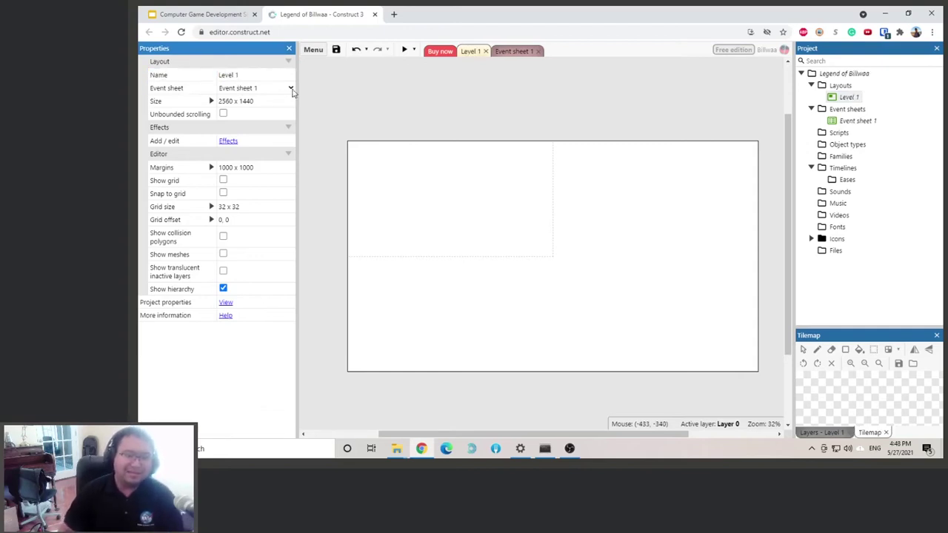
Step: Check the event sheet, then run a preview of the empty Level 1 layout and close it
{"action": "left_click", "coordinate": [513, 52]}
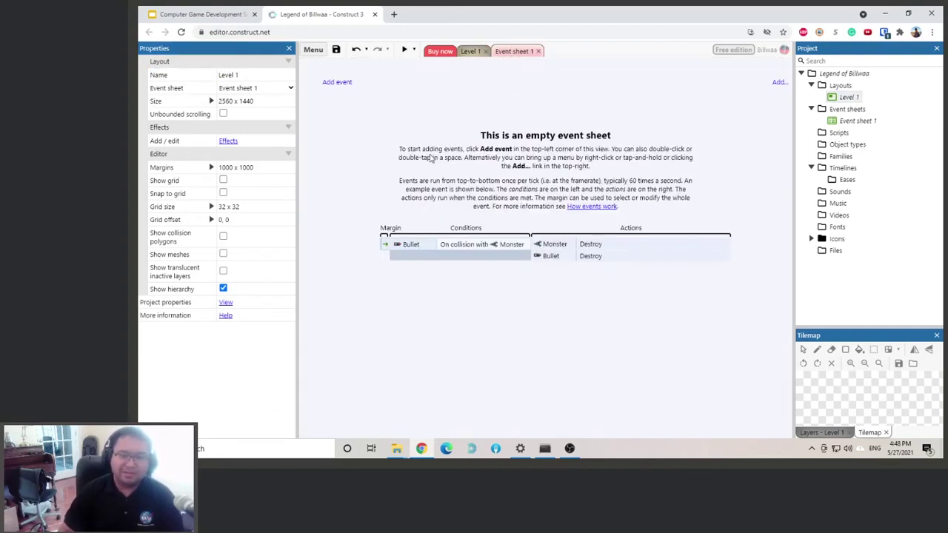
{"action": "left_click", "coordinate": [471, 51]}
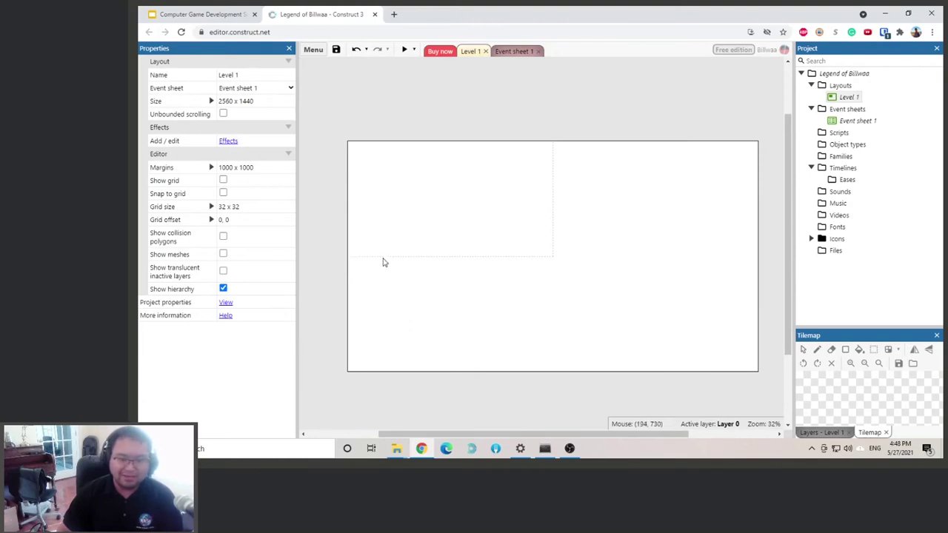
{"action": "scroll", "coordinate": [473, 229], "scroll_direction": "up", "scroll_amount": 2, "text": "ctrl"}
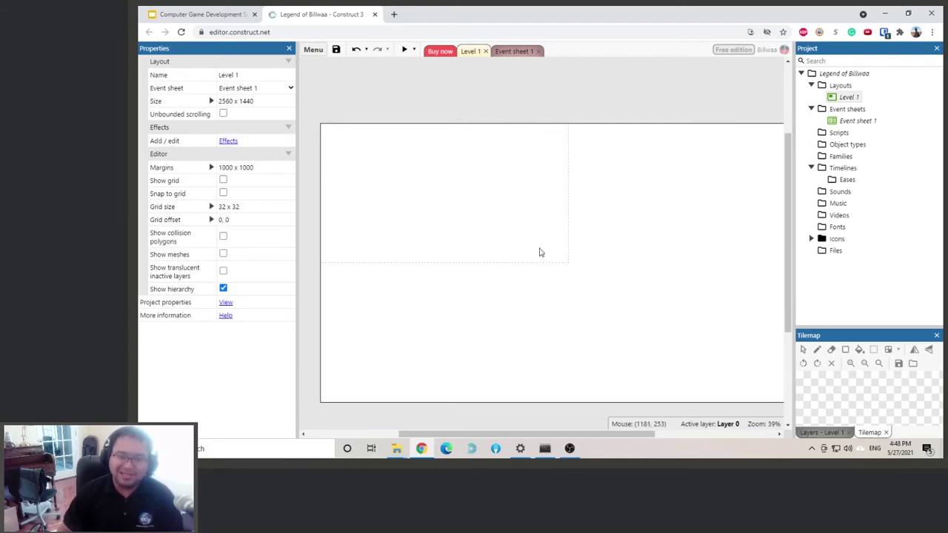
{"action": "left_click", "coordinate": [403, 50]}
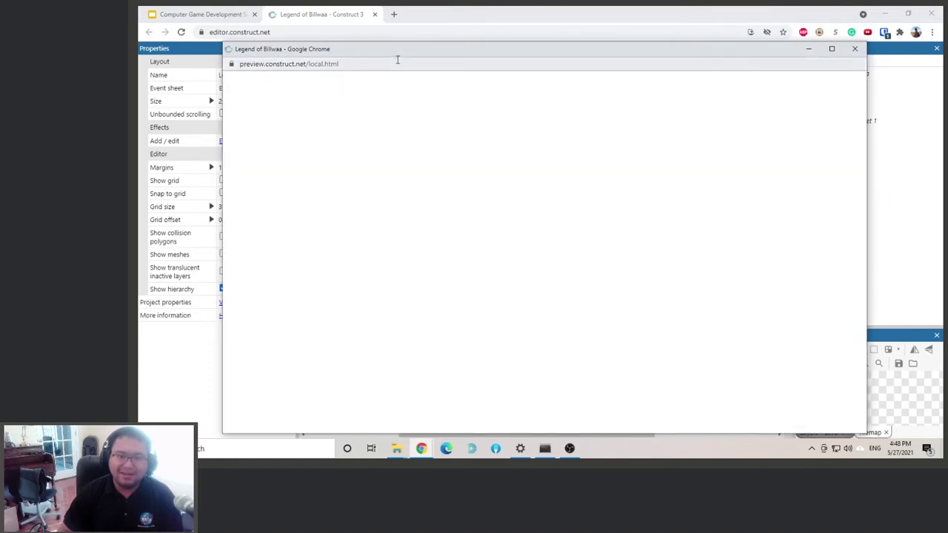
{"action": "left_click", "coordinate": [854, 49]}
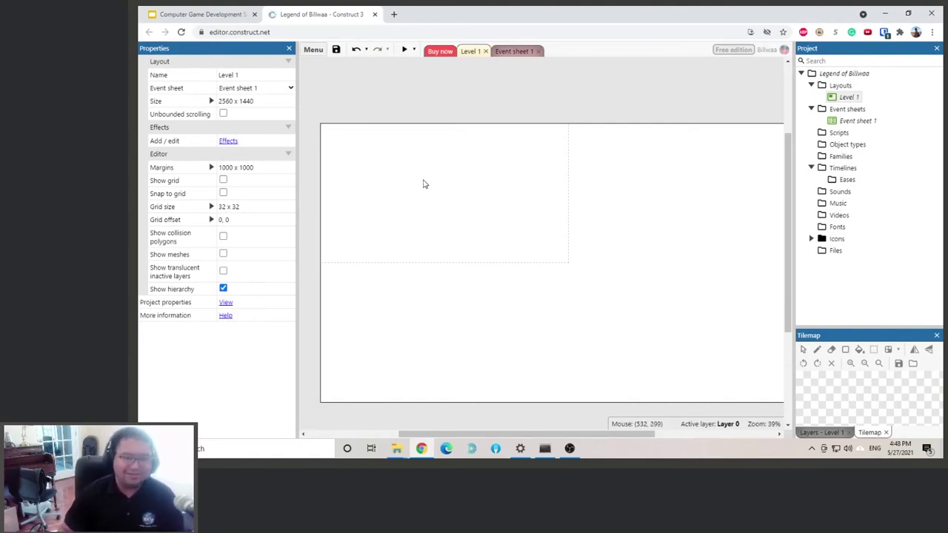
Step: Find the Tilemap plugin with the search term "tilemap" and insert a Tilemap object within the dashed viewport area of Level 1
{"action": "right_click", "coordinate": [423, 183]}
{"action": "left_click", "coordinate": [445, 191]}
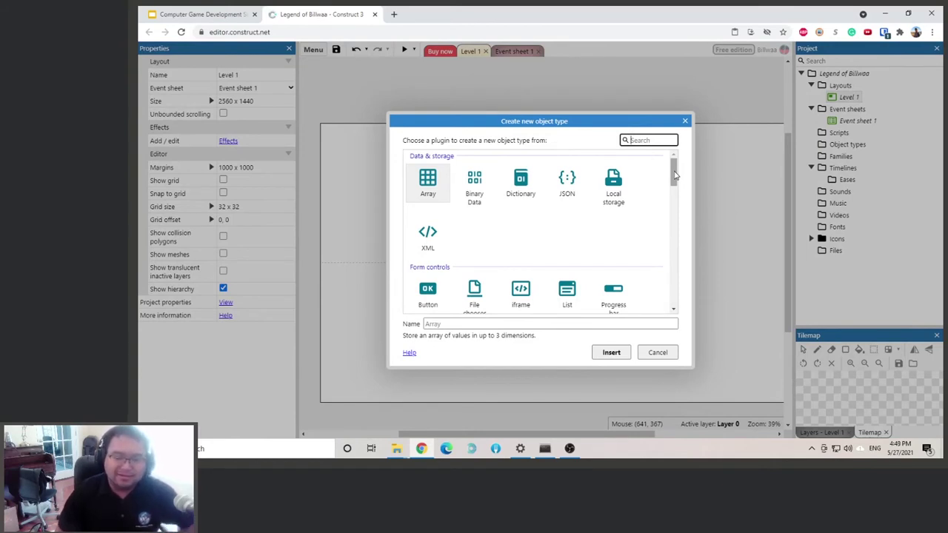
{"action": "left_click_drag", "start_coordinate": [674, 175], "coordinate": [671, 210]}
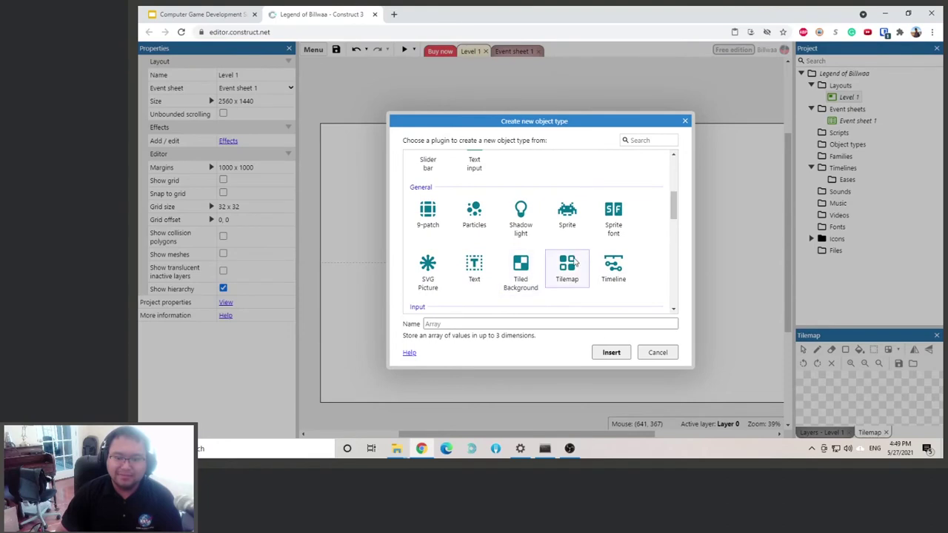
{"action": "left_click", "coordinate": [567, 268]}
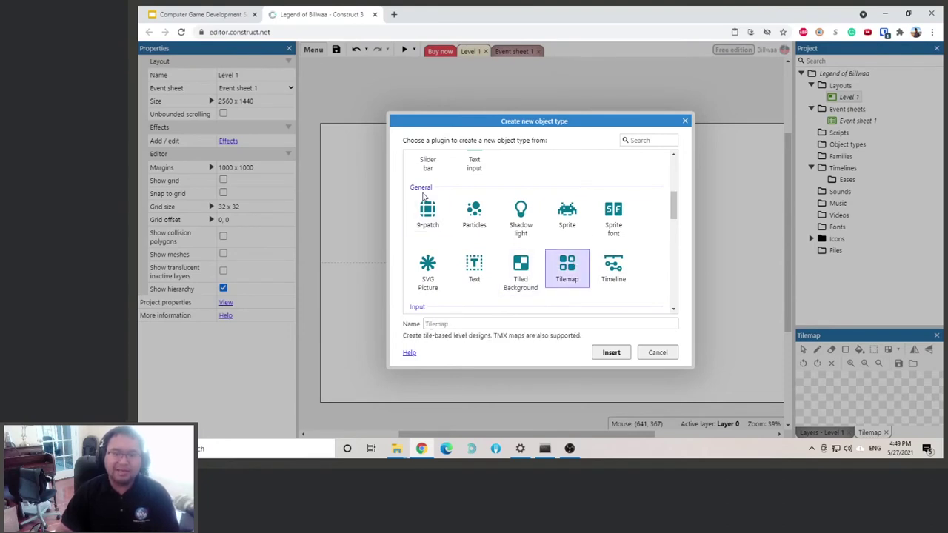
{"action": "left_click", "coordinate": [644, 139]}
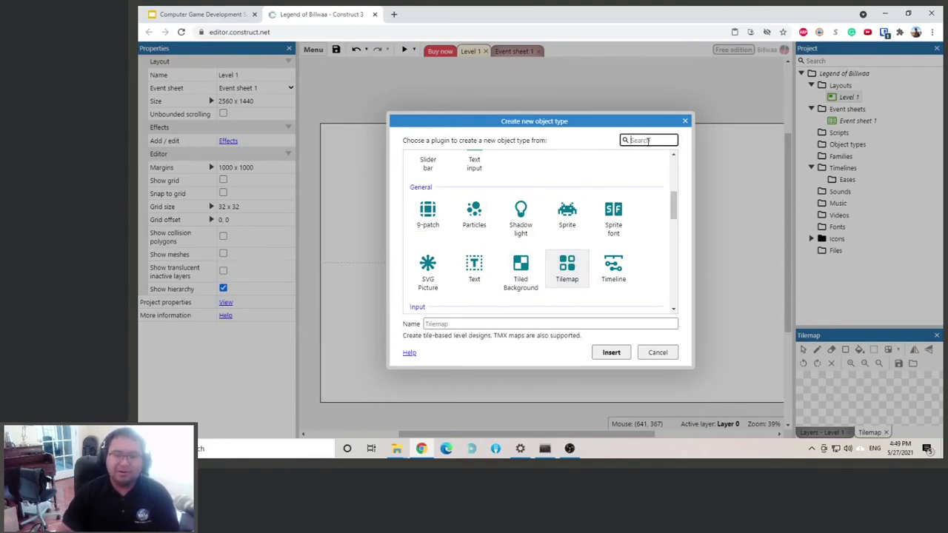
{"action": "type", "text": "tilemap"}
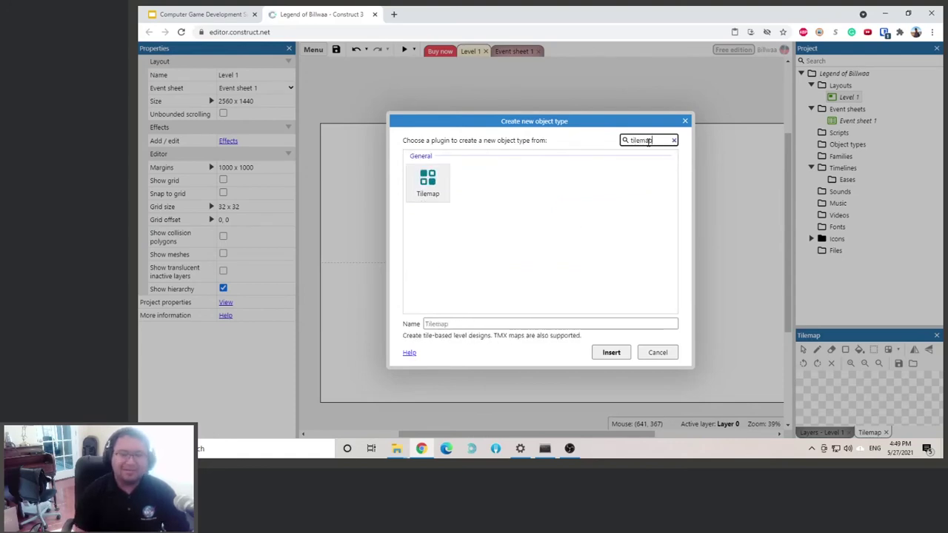
{"action": "left_click", "coordinate": [425, 183]}
{"action": "left_click", "coordinate": [601, 352]}
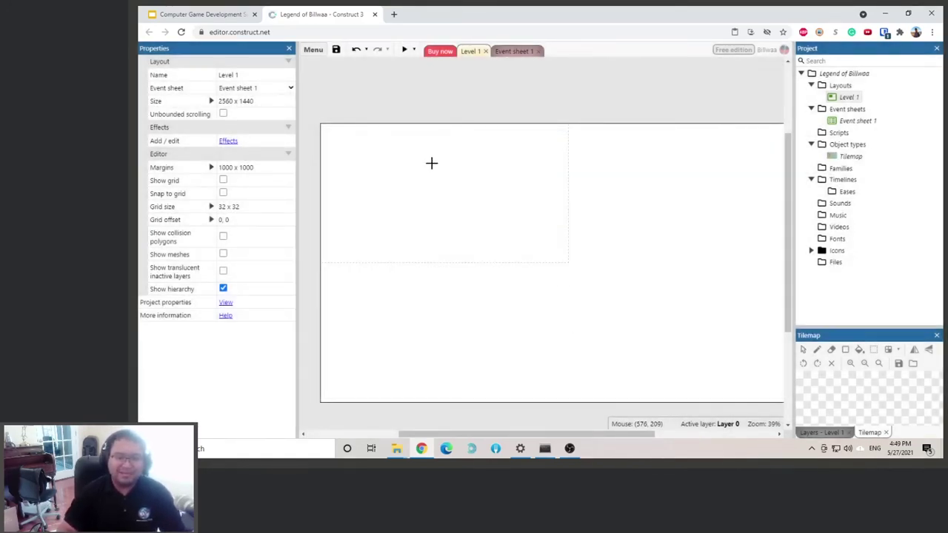
{"action": "left_click", "coordinate": [431, 162]}
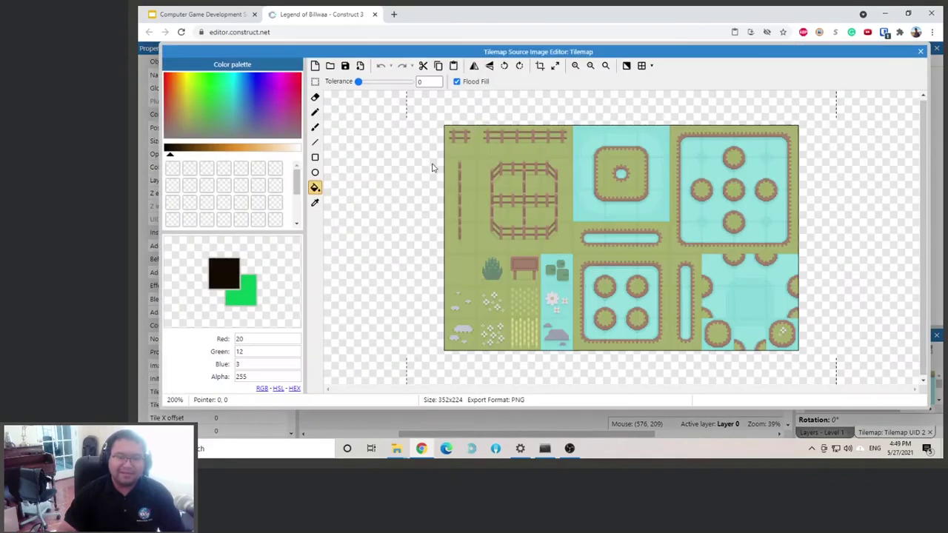
Step: Replace the tilemap's source image with RPG Nature Tileset.png from the Asset folder
{"action": "left_click", "coordinate": [330, 67]}
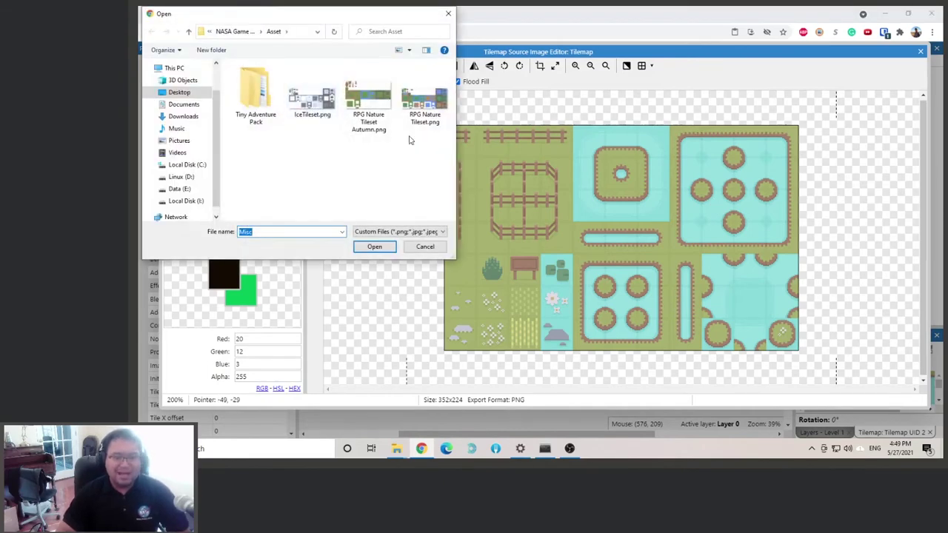
{"action": "double_click", "coordinate": [424, 111]}
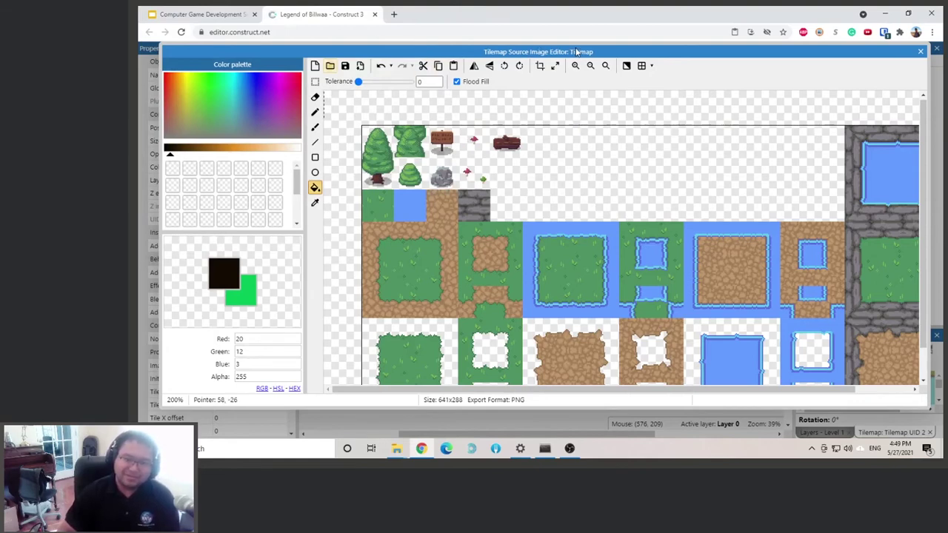
Step: Try a black brush stroke across the empty area of the tileset image and undo it
{"action": "left_click", "coordinate": [314, 128]}
{"action": "left_click_drag", "start_coordinate": [542, 195], "coordinate": [752, 159]}
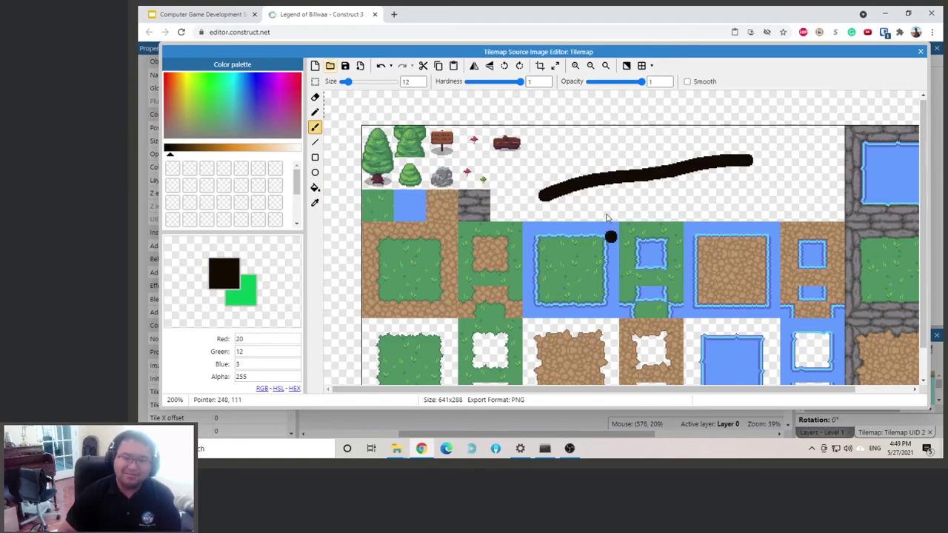
{"action": "left_click", "coordinate": [381, 66]}
Step: Look over the loaded tileset image and close the tilemap source image editor
{"action": "scroll", "coordinate": [513, 294], "scroll_direction": "down", "scroll_amount": 2}
{"action": "scroll", "coordinate": [474, 232], "scroll_direction": "up", "scroll_amount": 2}
{"action": "scroll", "coordinate": [607, 210], "scroll_direction": "down", "scroll_amount": 1}
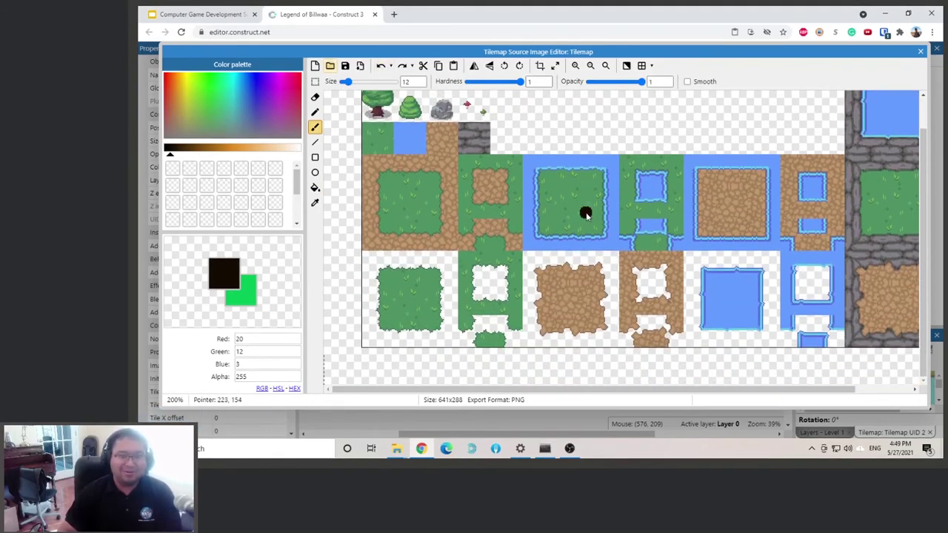
{"action": "scroll", "coordinate": [585, 213], "scroll_direction": "up", "scroll_amount": 2}
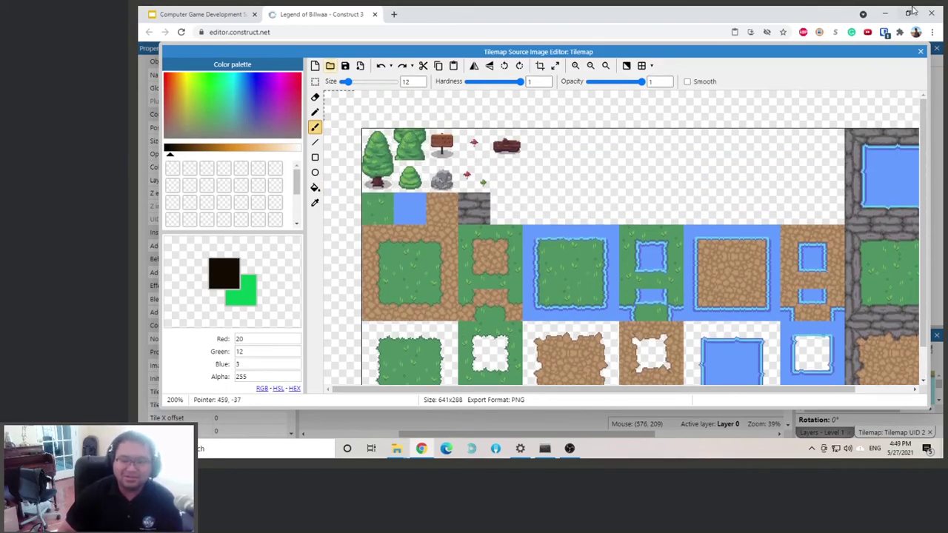
{"action": "left_click", "coordinate": [920, 53]}
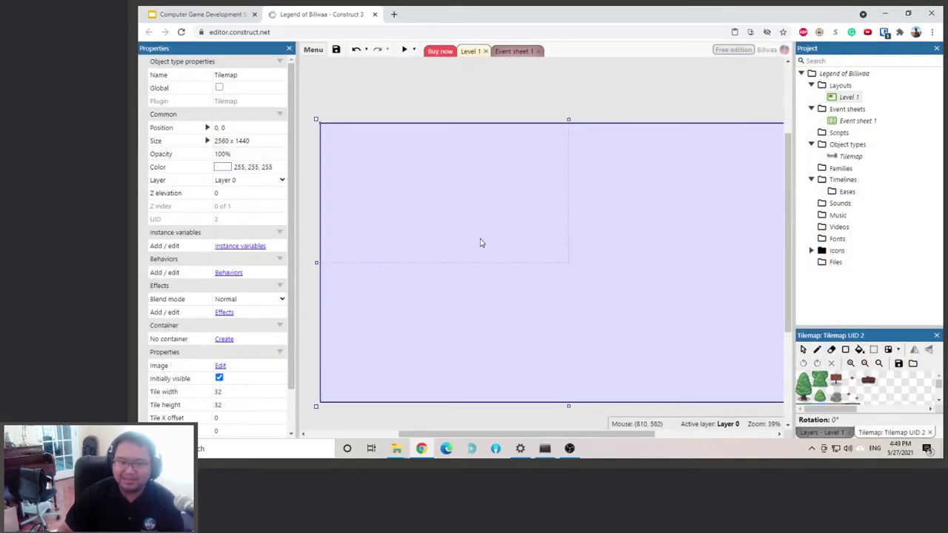
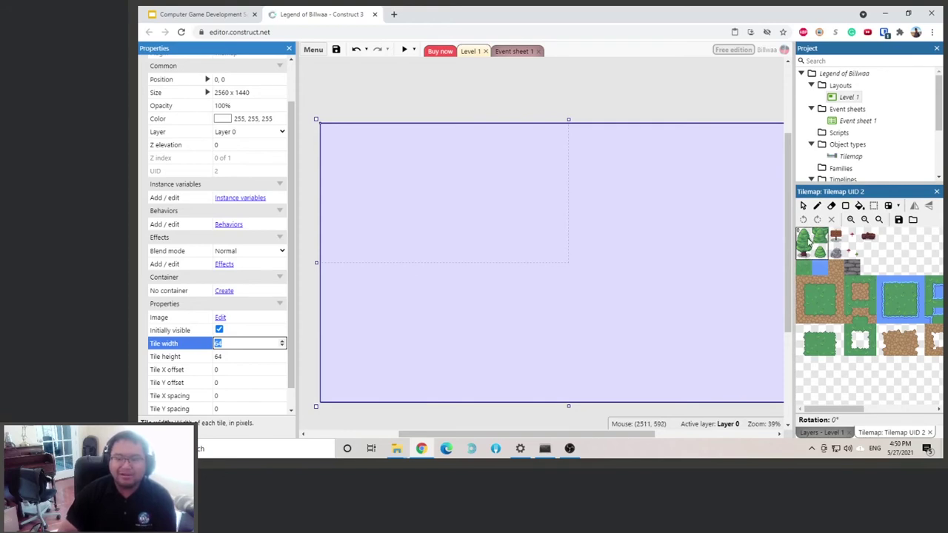
Step: Set the tilemap's tile width and tile height to 32
{"action": "type", "text": "32"}
{"action": "key", "text": "Tab"}
{"action": "type", "text": "32"}
{"action": "left_click", "coordinate": [232, 344]}
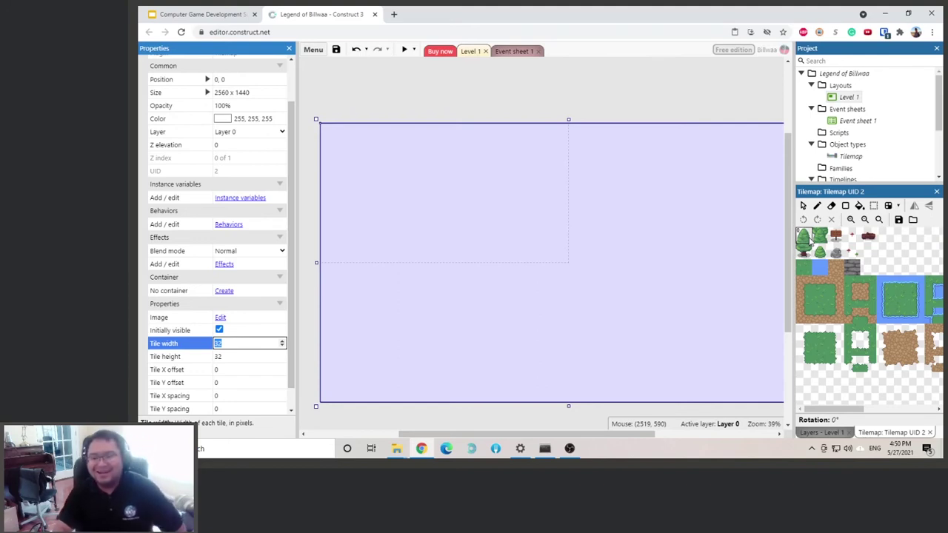
{"action": "left_click", "coordinate": [231, 357]}
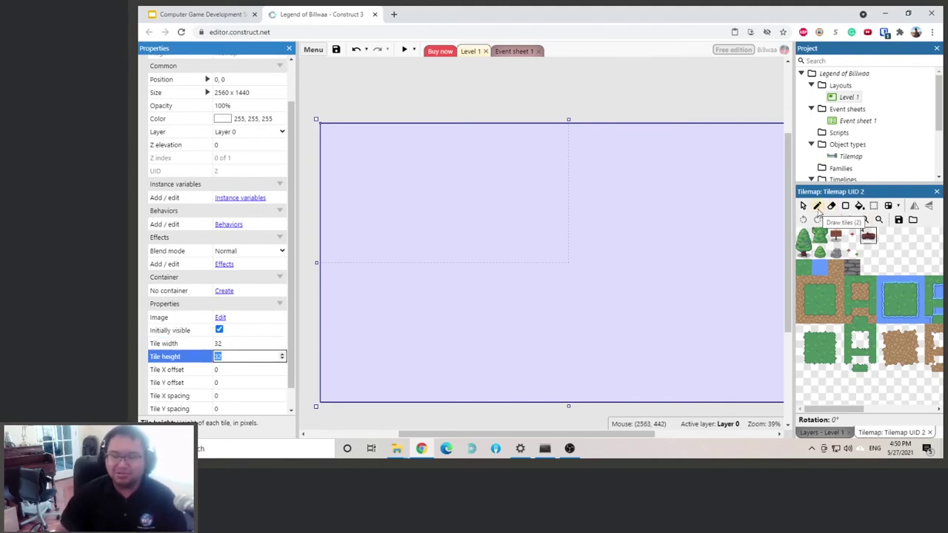
Step: Draw loose freehand strokes of the solid water tile across Level 1, check them in a preview and close it
{"action": "left_click", "coordinate": [817, 207]}
{"action": "left_click", "coordinate": [807, 237]}
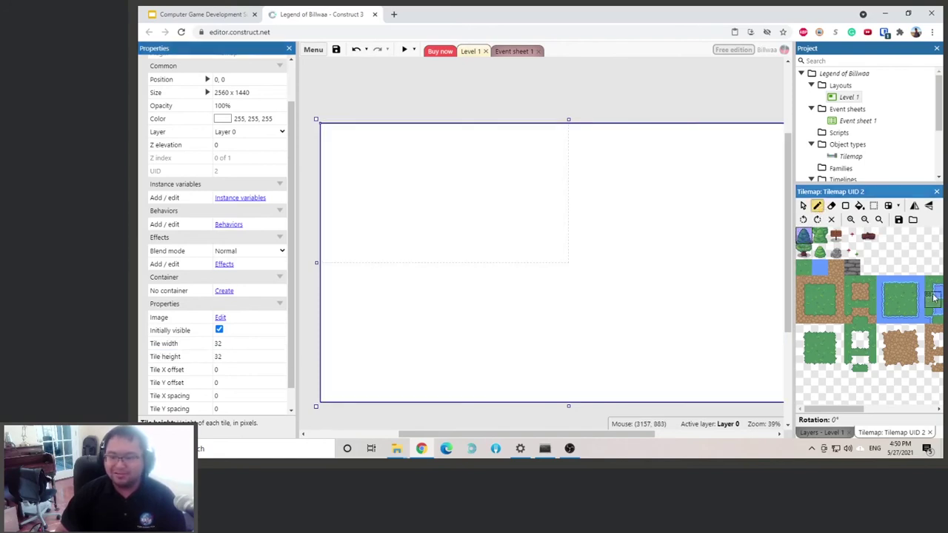
{"action": "scroll", "coordinate": [858, 370], "scroll_direction": "right", "scroll_amount": 3}
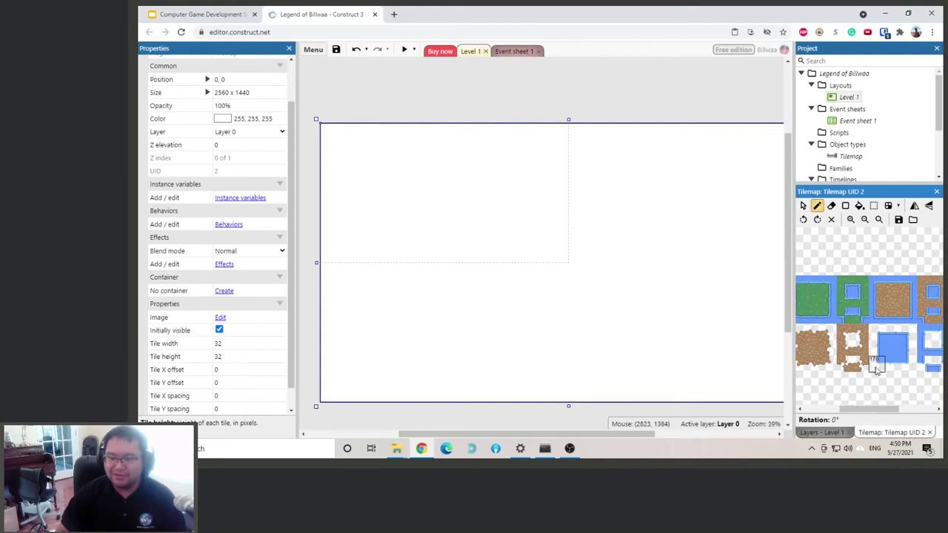
{"action": "left_click", "coordinate": [892, 348]}
{"action": "left_click", "coordinate": [391, 162]}
{"action": "left_click", "coordinate": [416, 169]}
{"action": "left_click", "coordinate": [490, 194]}
{"action": "left_click", "coordinate": [509, 195]}
{"action": "mouse_move", "coordinate": [514, 201]}
{"action": "left_mouse_down"}
{"action": "mouse_move", "coordinate": [434, 211]}
{"action": "mouse_move", "coordinate": [548, 192]}
{"action": "mouse_move", "coordinate": [391, 214]}
{"action": "mouse_move", "coordinate": [481, 191]}
{"action": "mouse_move", "coordinate": [419, 203]}
{"action": "mouse_move", "coordinate": [481, 176]}
{"action": "mouse_move", "coordinate": [502, 201]}
{"action": "left_mouse_up"}
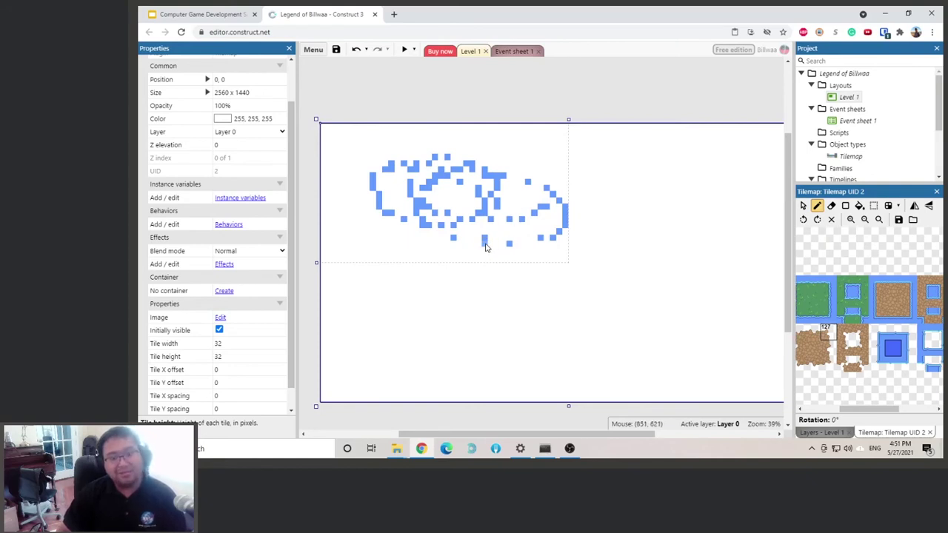
{"action": "mouse_move", "coordinate": [581, 324]}
{"action": "left_mouse_down"}
{"action": "mouse_move", "coordinate": [628, 271]}
{"action": "mouse_move", "coordinate": [675, 267]}
{"action": "mouse_move", "coordinate": [592, 365]}
{"action": "mouse_move", "coordinate": [763, 315]}
{"action": "left_mouse_up"}
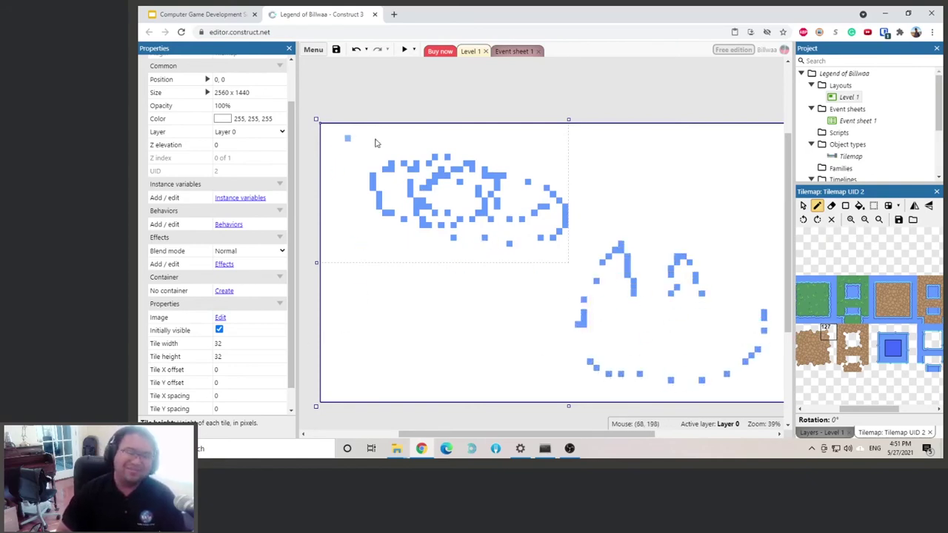
{"action": "left_click", "coordinate": [404, 49]}
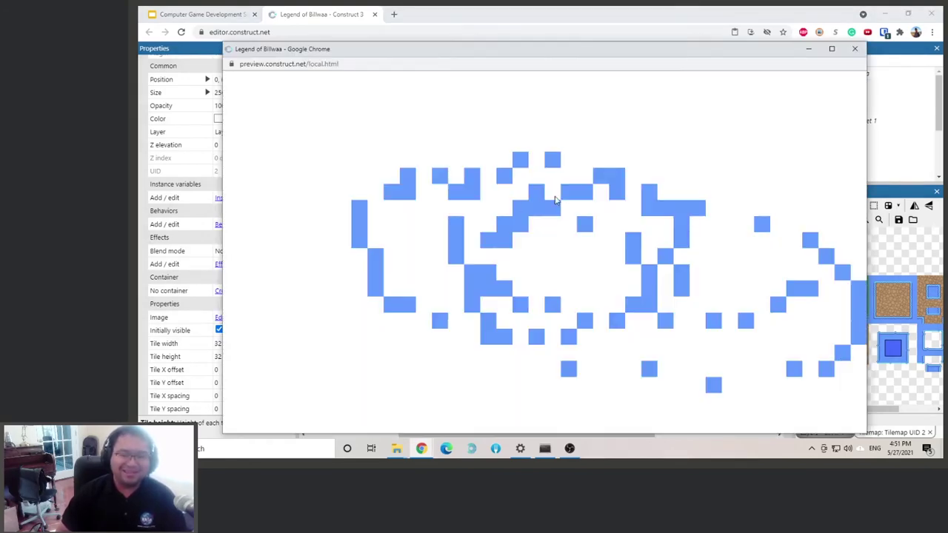
{"action": "left_click", "coordinate": [854, 48]}
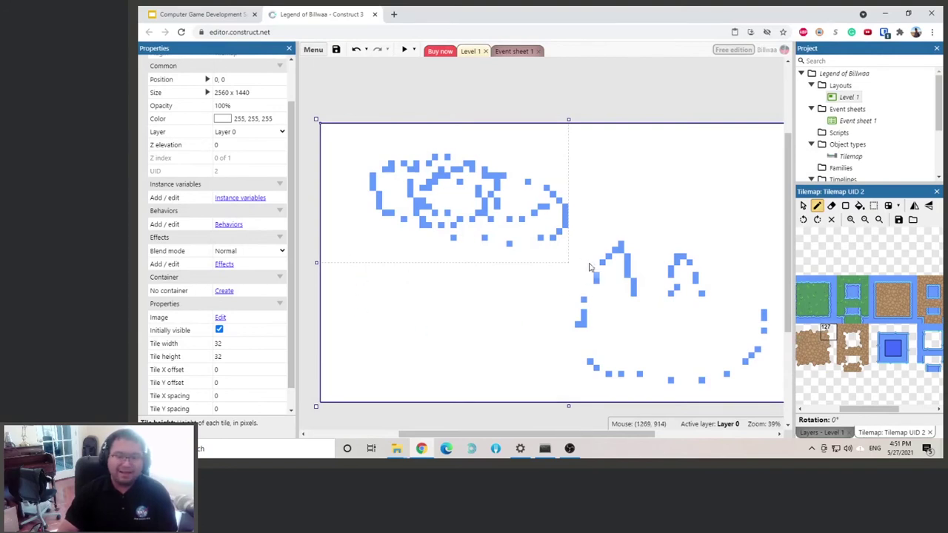
Step: Flood-fill the remaining empty area of the tilemap with the solid water tile
{"action": "left_click", "coordinate": [858, 206]}
{"action": "left_click", "coordinate": [707, 206]}
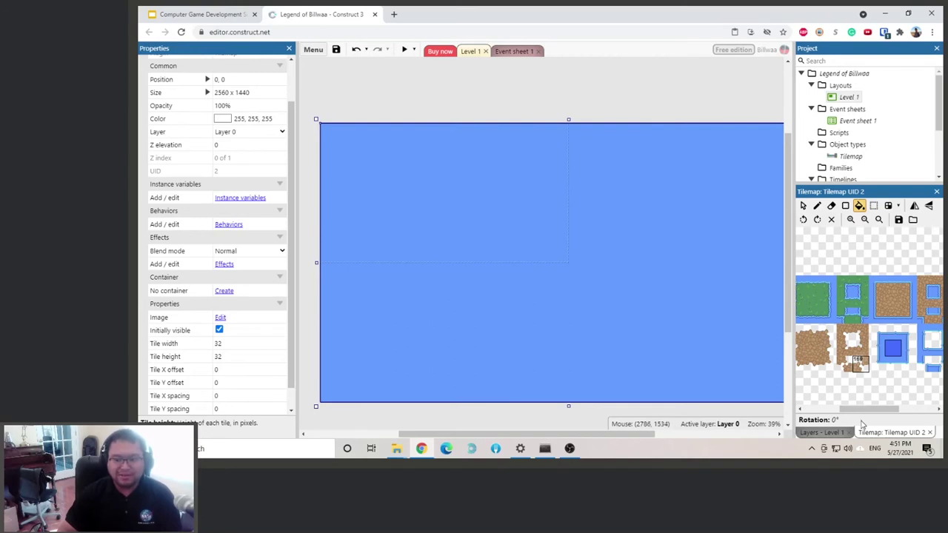
Step: Try flood-filling the water-covered tilemap with the solid grass tile and undo the fill
{"action": "left_click_drag", "start_coordinate": [868, 409], "coordinate": [855, 409]}
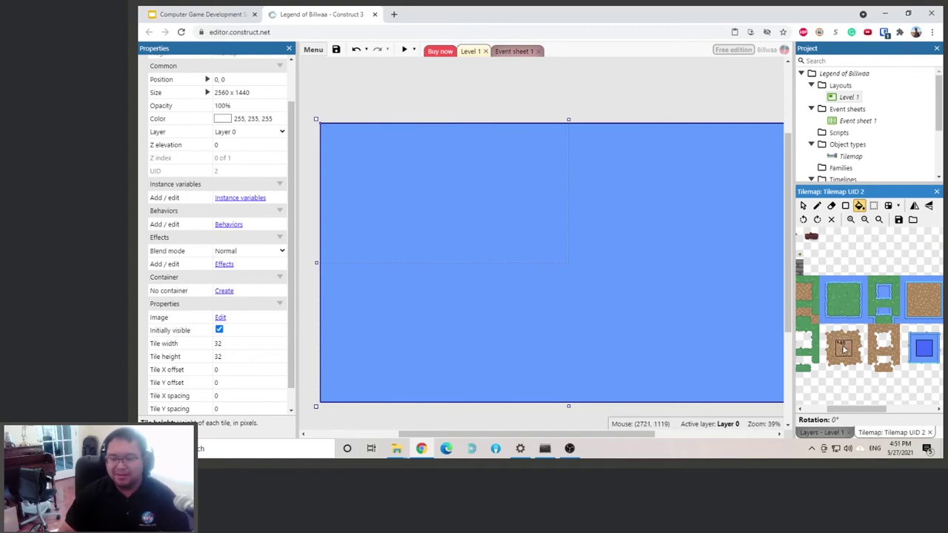
{"action": "left_click", "coordinate": [844, 299]}
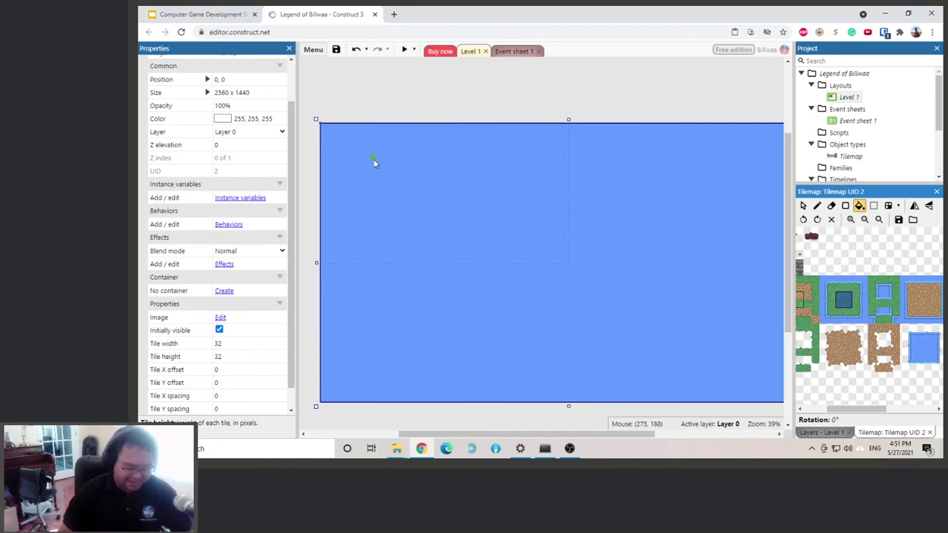
{"action": "scroll", "coordinate": [373, 158], "scroll_direction": "up", "scroll_amount": 5}
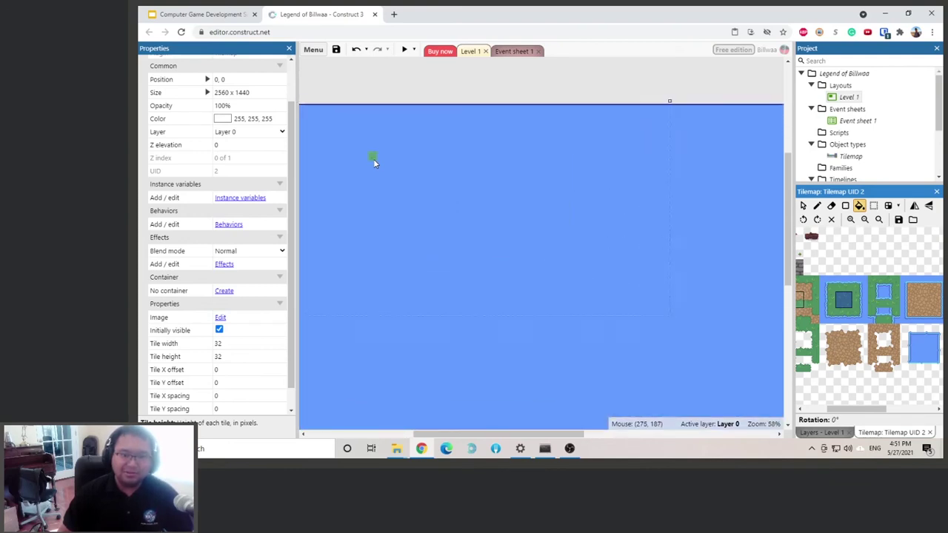
{"action": "left_click_drag", "start_coordinate": [479, 431], "coordinate": [459, 430]}
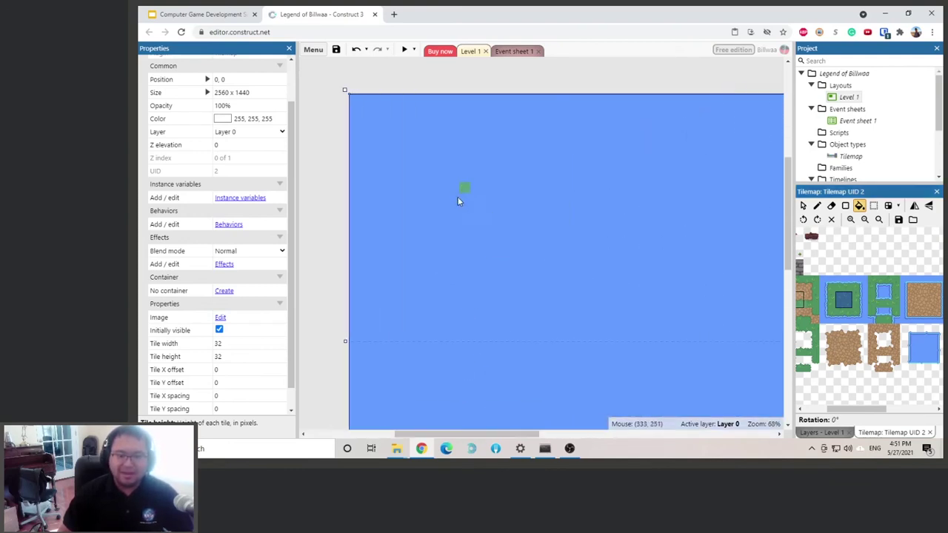
{"action": "scroll", "coordinate": [466, 216], "scroll_direction": "down", "scroll_amount": 2}
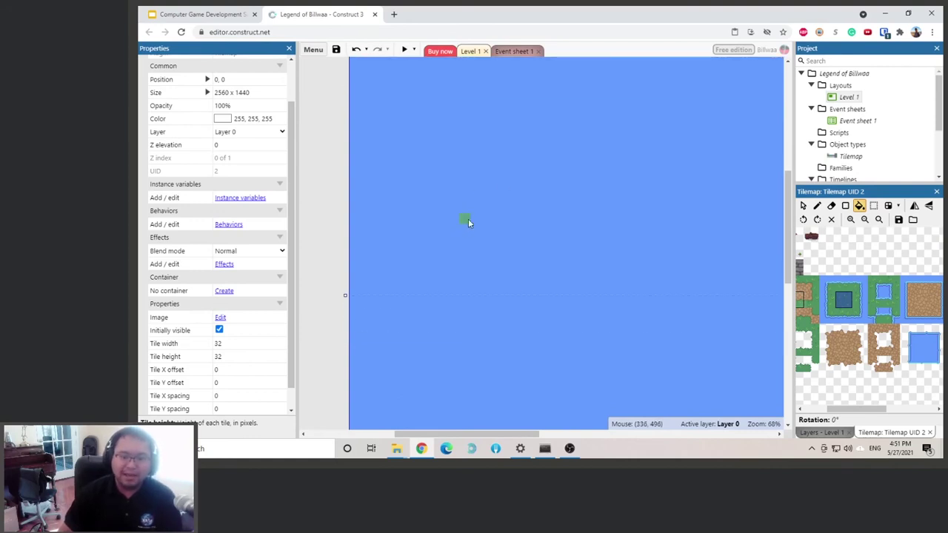
{"action": "left_click", "coordinate": [478, 151]}
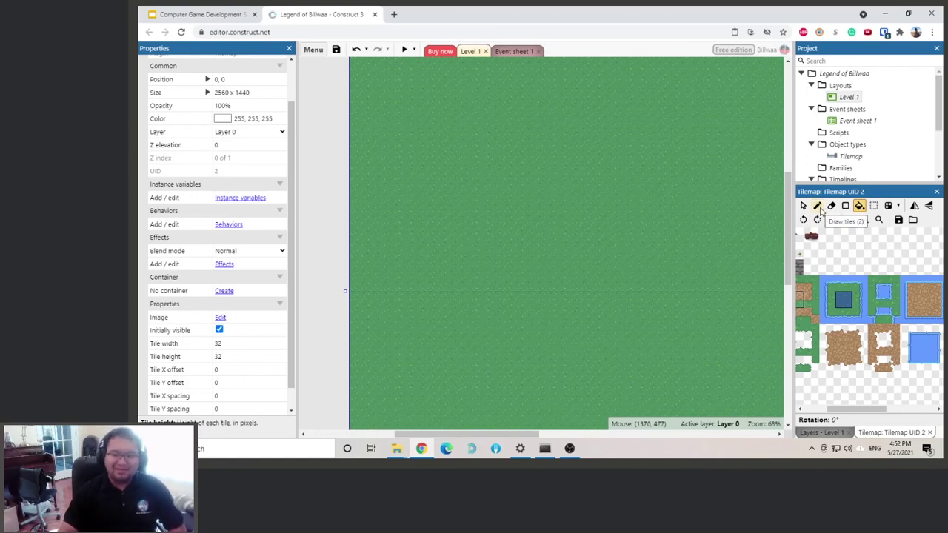
{"action": "left_click", "coordinate": [842, 236]}
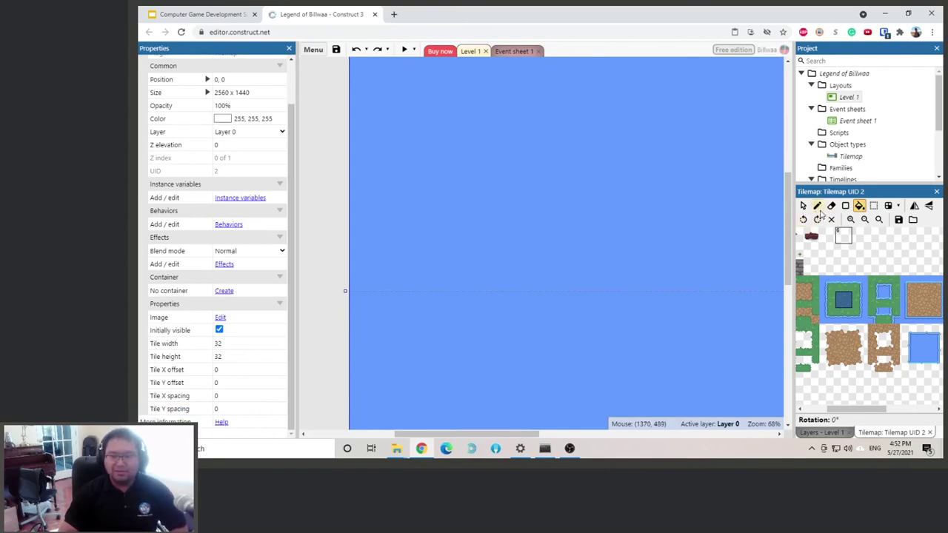
Step: Draw a closed island outline of solid grass tiles in the water near the tilemap's left edge and flood-fill its inside with grass
{"action": "left_click", "coordinate": [817, 206]}
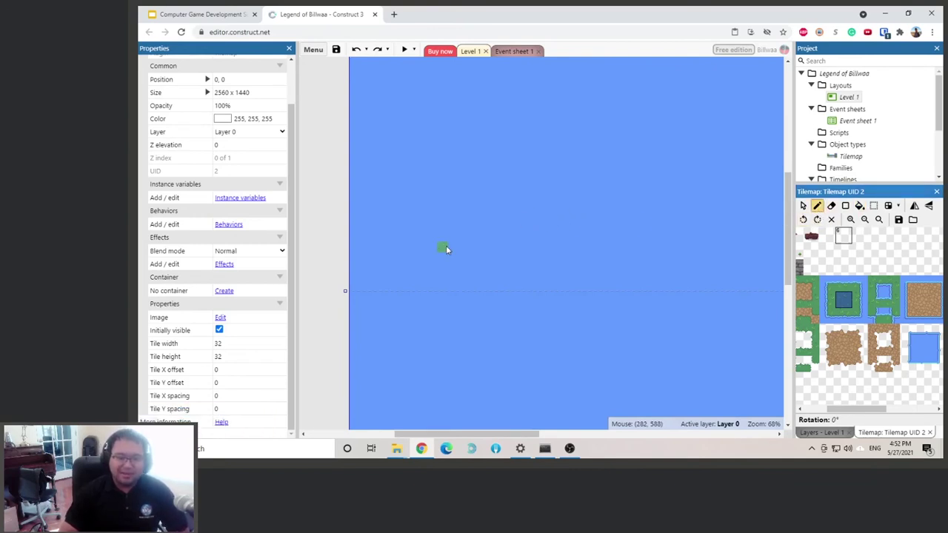
{"action": "mouse_move", "coordinate": [445, 255]}
{"action": "left_mouse_down"}
{"action": "mouse_move", "coordinate": [433, 185]}
{"action": "mouse_move", "coordinate": [439, 157]}
{"action": "mouse_move", "coordinate": [550, 155]}
{"action": "mouse_move", "coordinate": [567, 160]}
{"action": "mouse_move", "coordinate": [570, 274]}
{"action": "mouse_move", "coordinate": [505, 282]}
{"action": "mouse_move", "coordinate": [448, 272]}
{"action": "mouse_move", "coordinate": [445, 247]}
{"action": "mouse_move", "coordinate": [454, 180]}
{"action": "mouse_move", "coordinate": [443, 196]}
{"action": "mouse_move", "coordinate": [471, 171]}
{"action": "mouse_move", "coordinate": [525, 168]}
{"action": "mouse_move", "coordinate": [542, 183]}
{"action": "mouse_move", "coordinate": [553, 274]}
{"action": "left_mouse_up"}
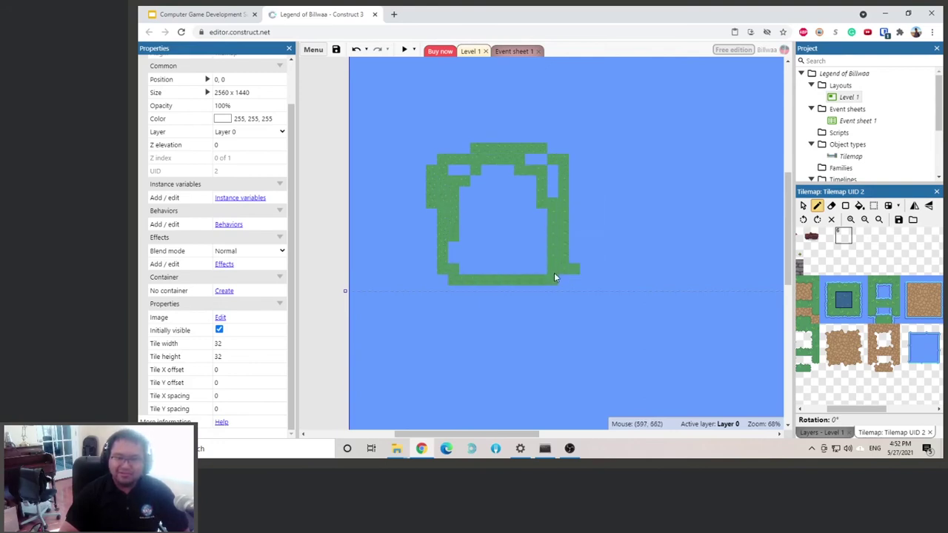
{"action": "left_click", "coordinate": [858, 206]}
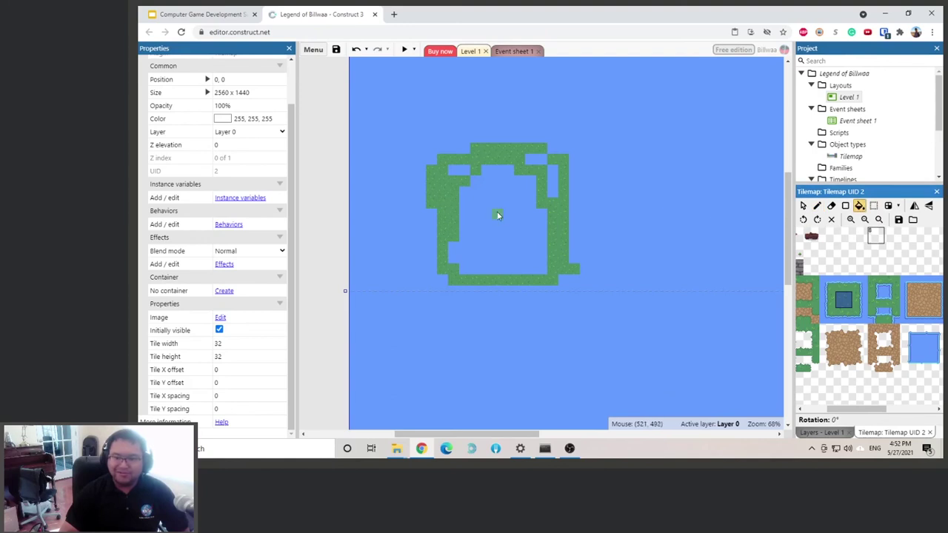
{"action": "left_click", "coordinate": [499, 216]}
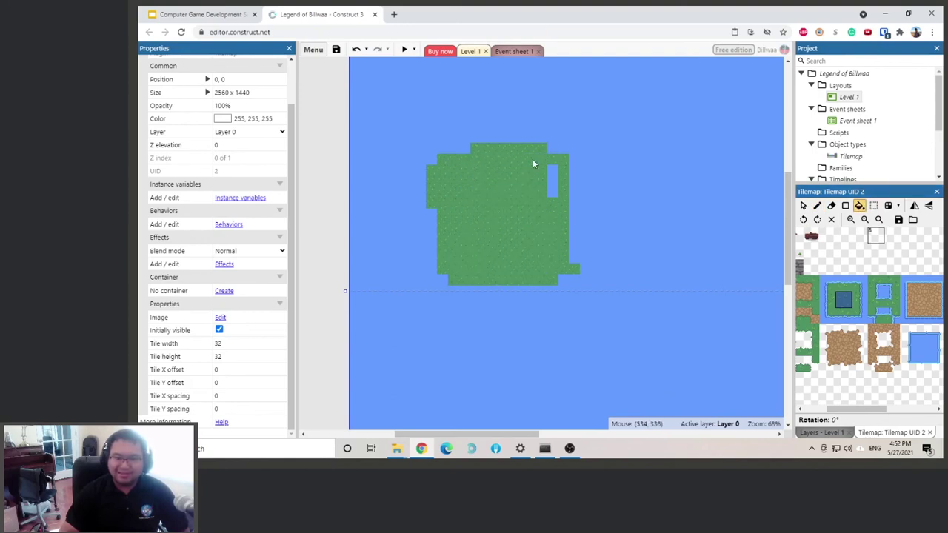
Step: Draw a dirt area that narrows downward directly beneath the grass island, using the solid dirt tile
{"action": "left_click", "coordinate": [844, 344]}
{"action": "left_click", "coordinate": [817, 205]}
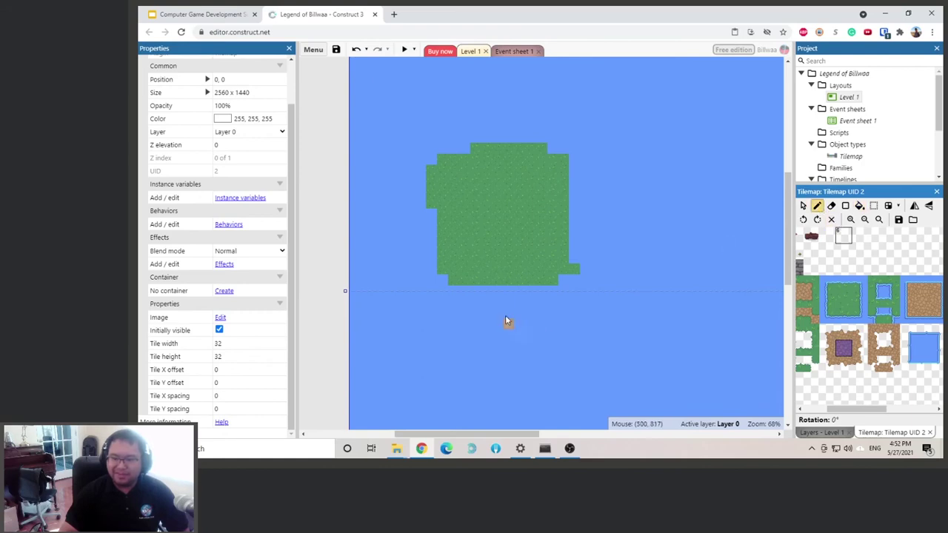
{"action": "left_click_drag", "start_coordinate": [534, 294], "coordinate": [557, 292]}
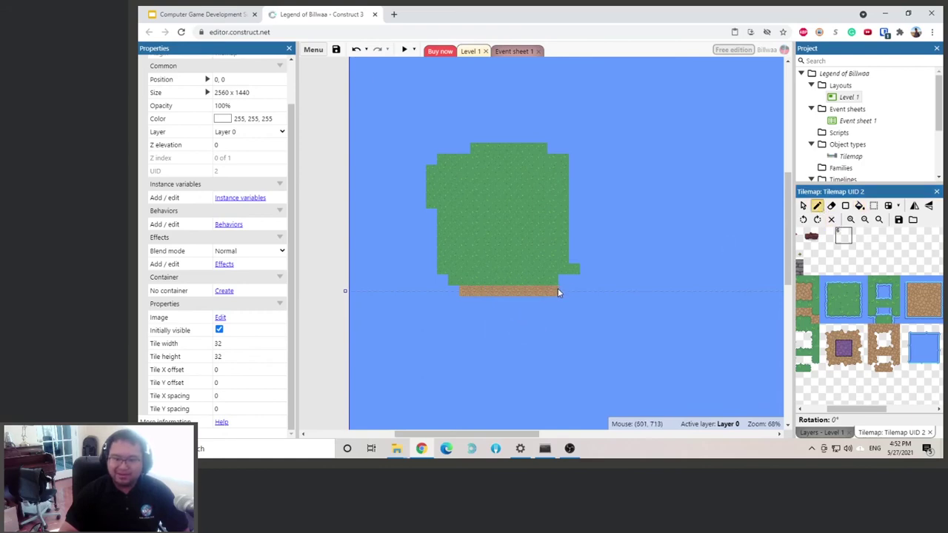
{"action": "left_click", "coordinate": [443, 287]}
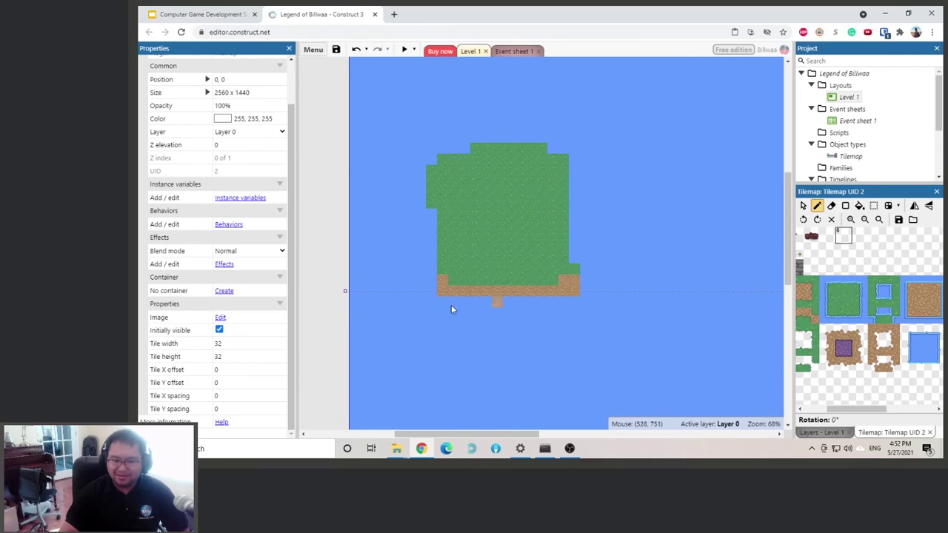
{"action": "mouse_move", "coordinate": [445, 301]}
{"action": "left_mouse_down"}
{"action": "mouse_move", "coordinate": [529, 304]}
{"action": "mouse_move", "coordinate": [525, 315]}
{"action": "mouse_move", "coordinate": [467, 320]}
{"action": "left_mouse_up"}
{"action": "mouse_move", "coordinate": [541, 353]}
{"action": "left_mouse_down"}
{"action": "mouse_move", "coordinate": [546, 308]}
{"action": "mouse_move", "coordinate": [533, 353]}
{"action": "mouse_move", "coordinate": [471, 321]}
{"action": "left_mouse_up"}
{"action": "mouse_move", "coordinate": [518, 361]}
{"action": "left_mouse_down"}
{"action": "mouse_move", "coordinate": [482, 355]}
{"action": "mouse_move", "coordinate": [480, 328]}
{"action": "mouse_move", "coordinate": [484, 347]}
{"action": "mouse_move", "coordinate": [535, 365]}
{"action": "left_mouse_up"}
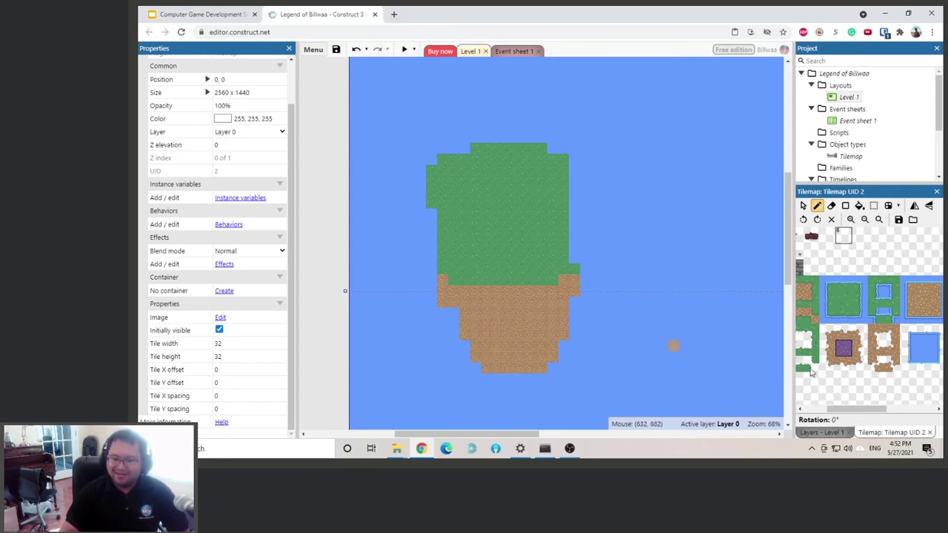
Step: Draw grass-to-dirt edge tiles along the seam between the grass island and the dirt area
{"action": "left_click", "coordinate": [923, 361]}
{"action": "left_click_drag", "start_coordinate": [852, 408], "coordinate": [838, 408]}
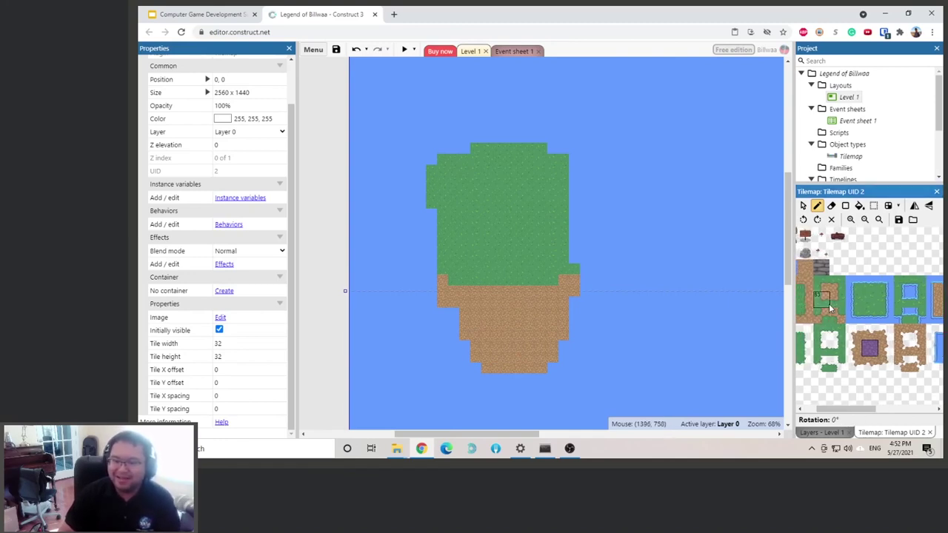
{"action": "left_click_drag", "start_coordinate": [835, 409], "coordinate": [813, 409]}
{"action": "left_click", "coordinate": [825, 314]}
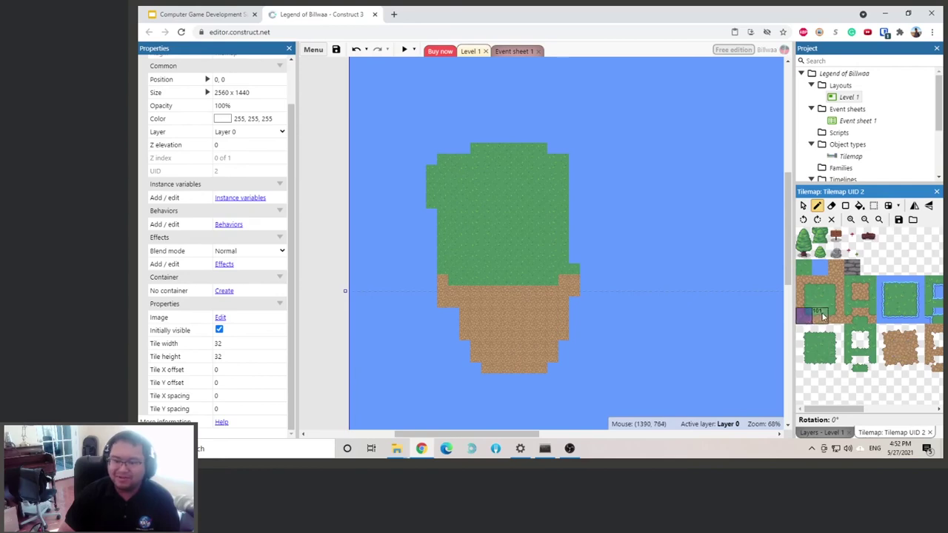
{"action": "left_click_drag", "start_coordinate": [454, 286], "coordinate": [469, 286]}
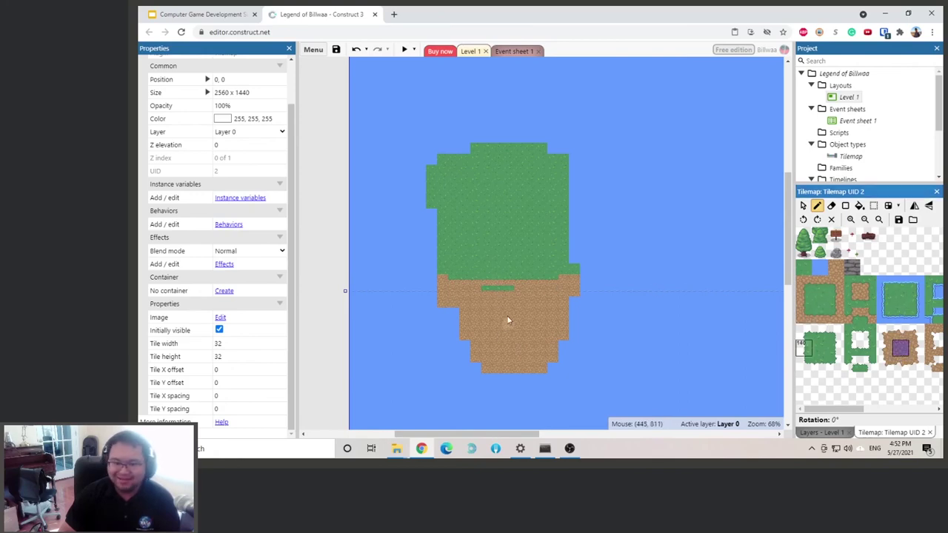
{"action": "left_click", "coordinate": [810, 315]}
{"action": "left_click", "coordinate": [821, 297]}
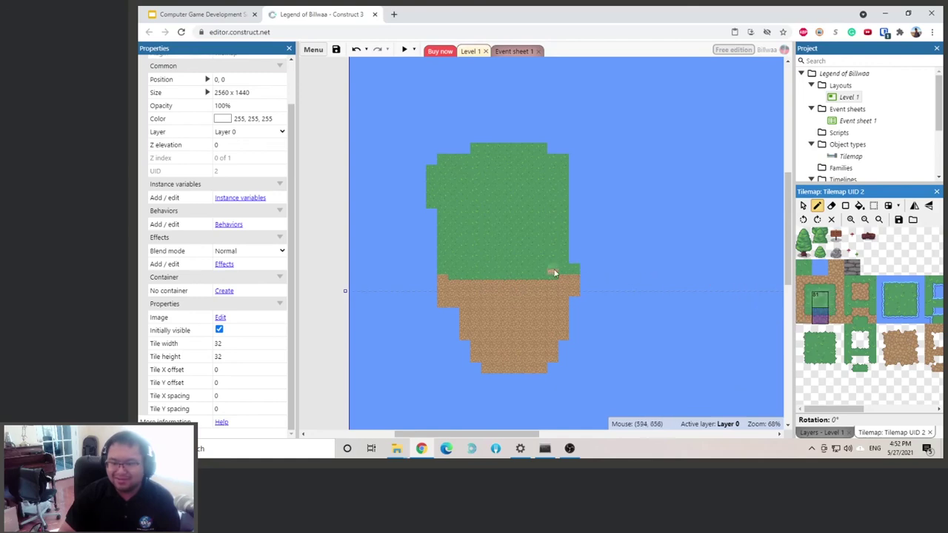
Step: Complete the two outer ends of the grass-dirt seam with the grass-to-dirt edge tile
{"action": "left_click", "coordinate": [570, 276]}
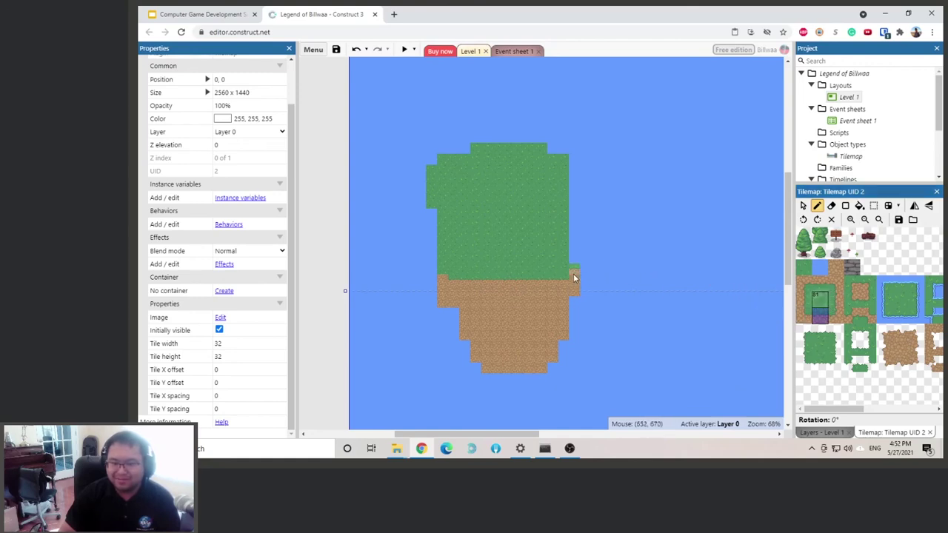
{"action": "left_click", "coordinate": [442, 281]}
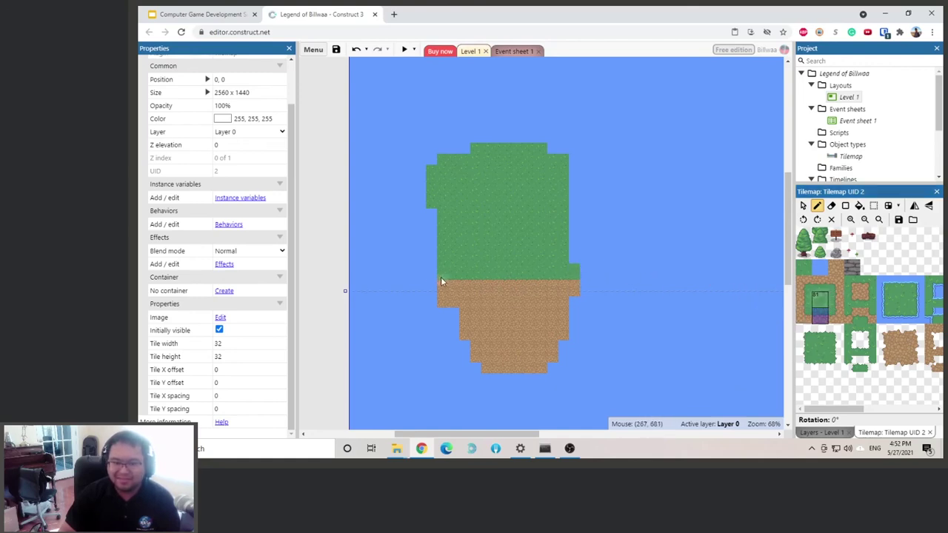
{"action": "left_click", "coordinate": [853, 363]}
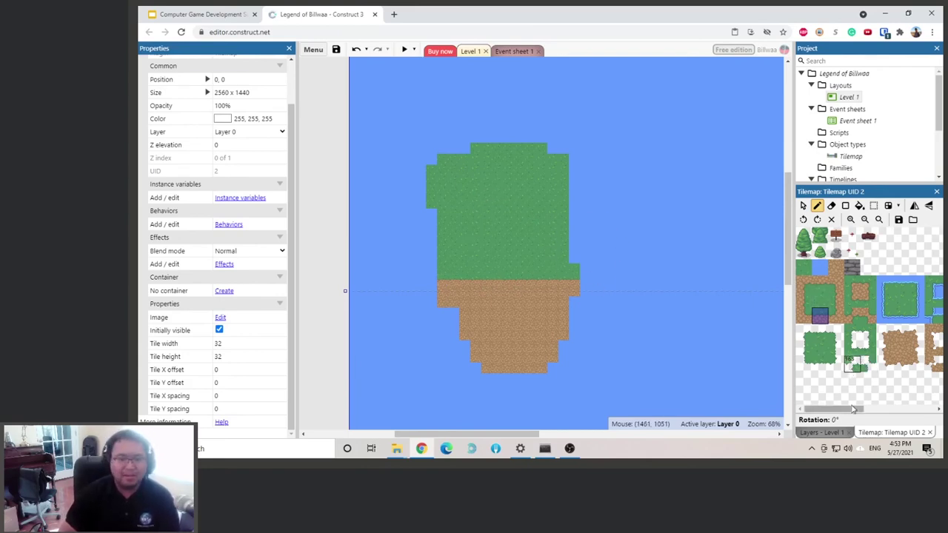
Step: Rename the Tilemap object type to Tilemap_Base and deselect the tilemap in the layout
{"action": "left_click", "coordinate": [851, 157]}
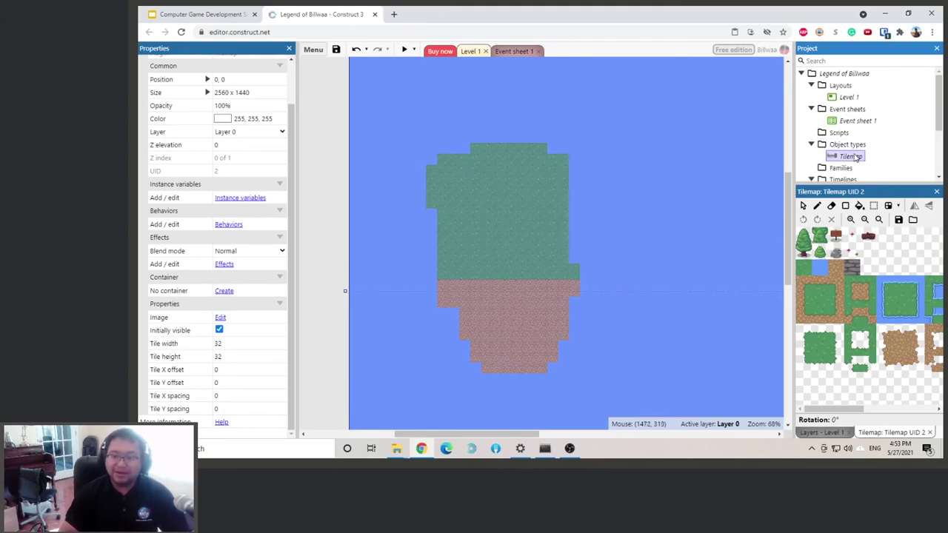
{"action": "right_click", "coordinate": [855, 163]}
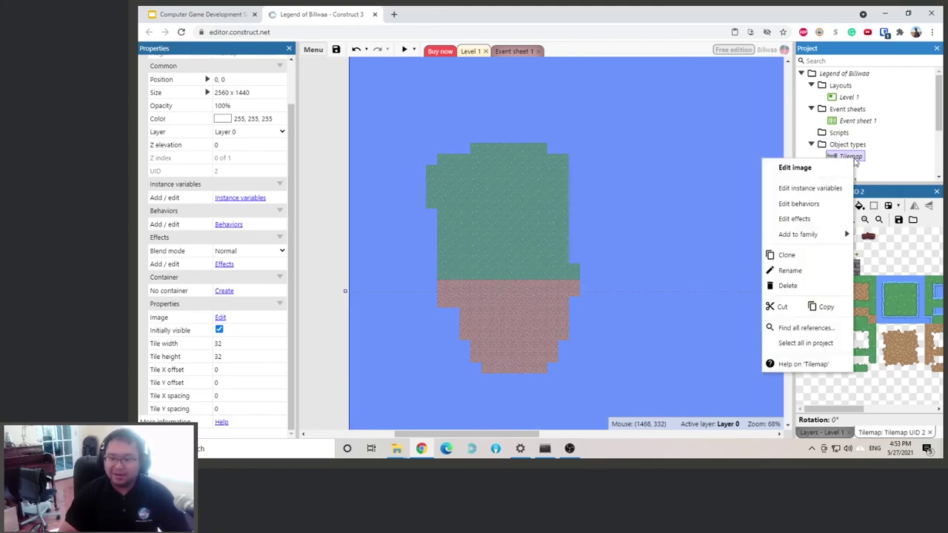
{"action": "left_click", "coordinate": [807, 274]}
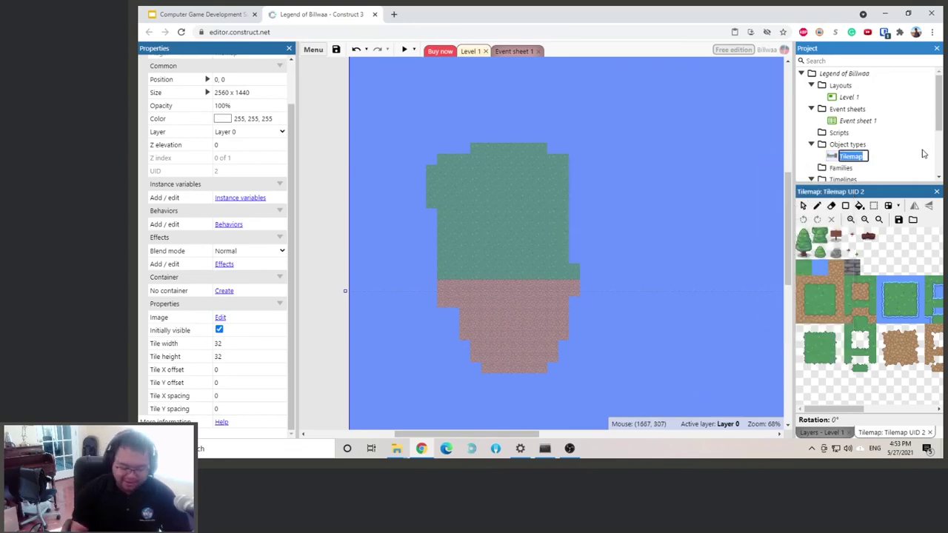
{"action": "key", "text": "BackSpace"}
{"action": "type", "text": "Tilemap_Base"}
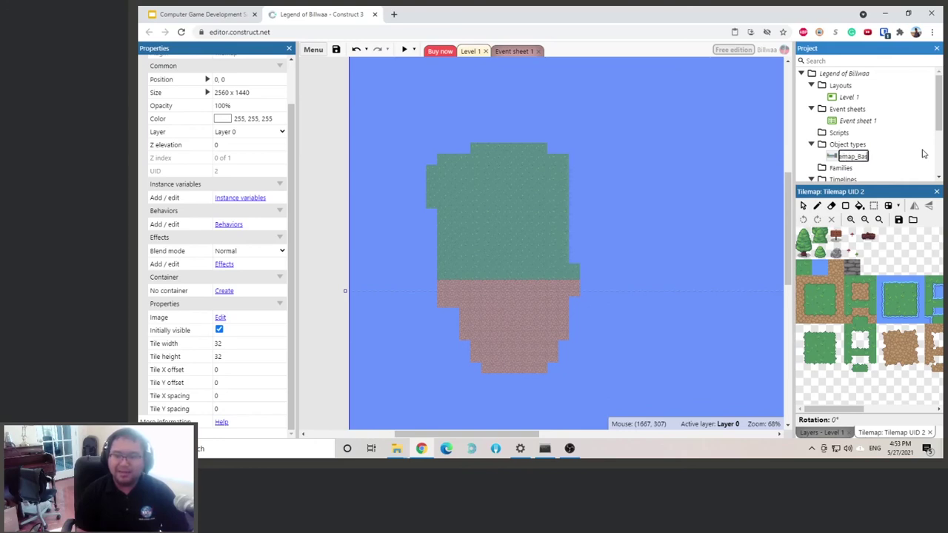
{"action": "key", "text": "Return"}
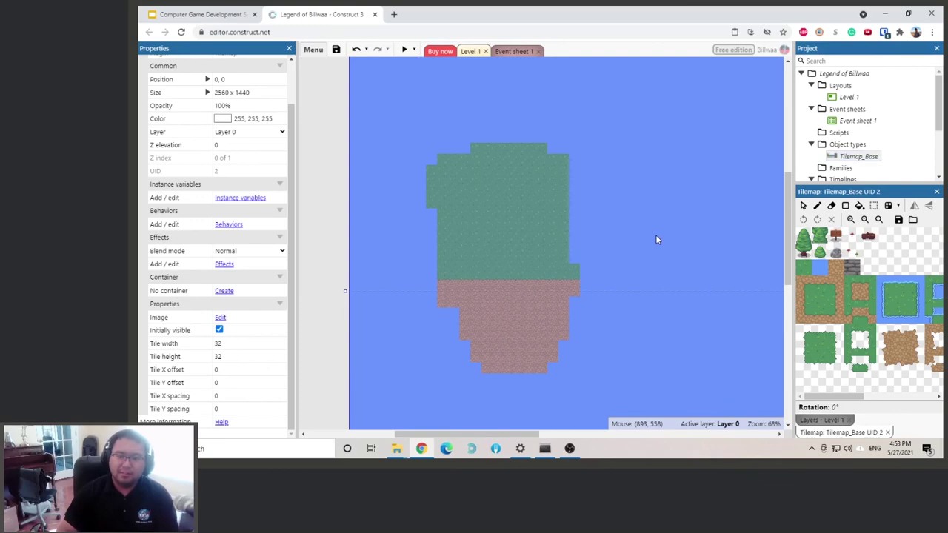
{"action": "left_click", "coordinate": [333, 224]}
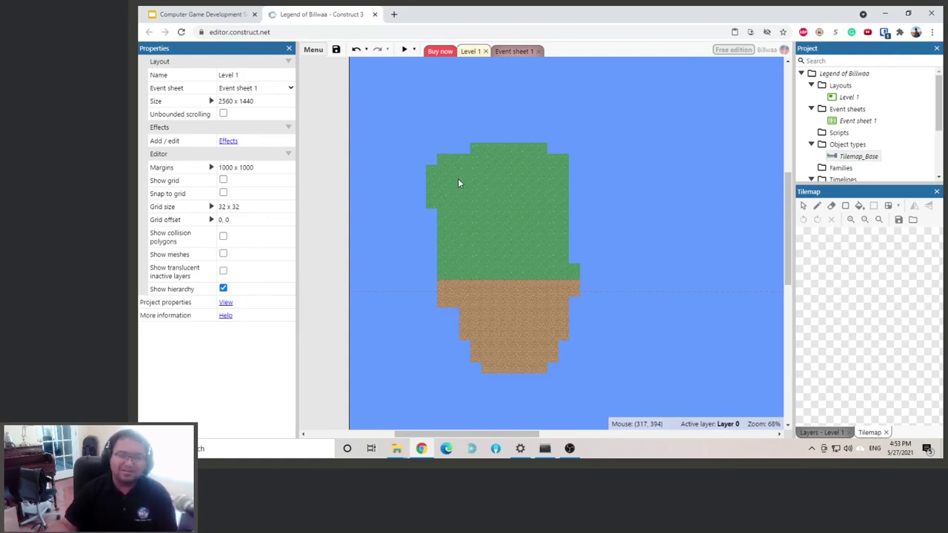
Step: Save the project as a single file named "Legned of Billwaa" in the desktop folder NASA Game Design Summer Camp 2021
{"action": "left_click", "coordinate": [319, 50]}
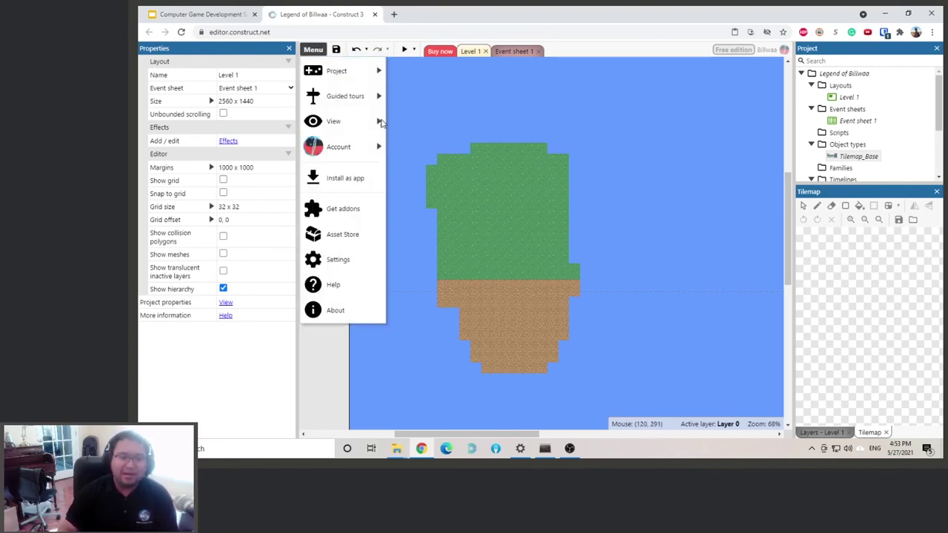
{"action": "mouse_move", "coordinate": [371, 70]}
{"action": "mouse_move", "coordinate": [437, 97]}
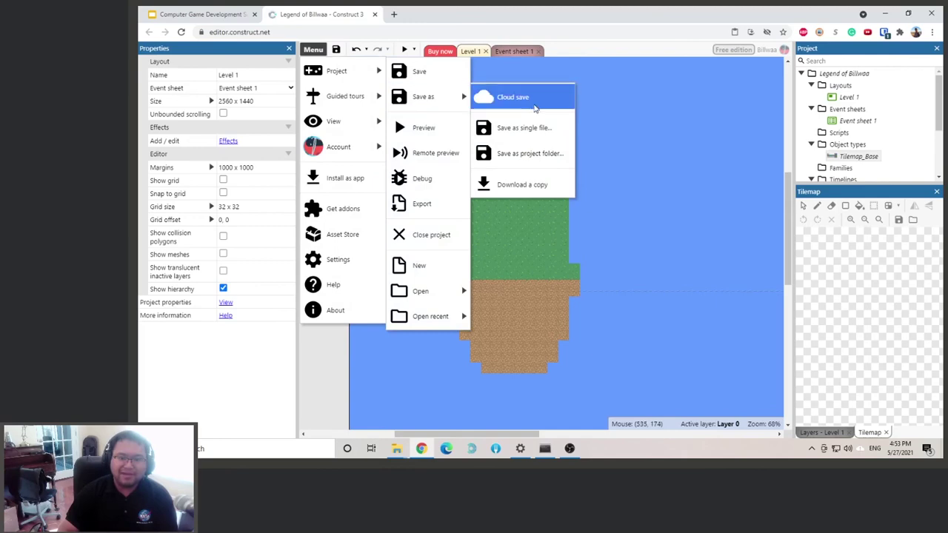
{"action": "left_click", "coordinate": [546, 129]}
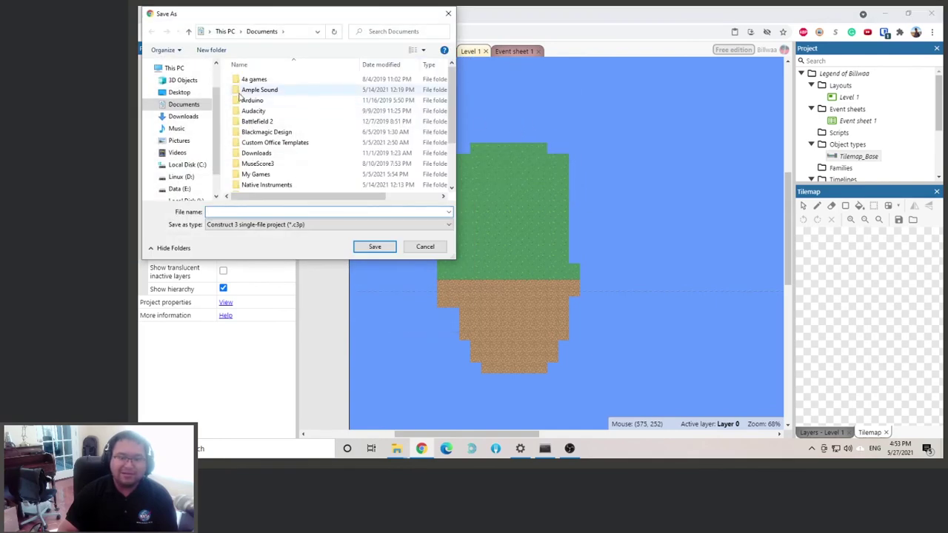
{"action": "left_click", "coordinate": [181, 92]}
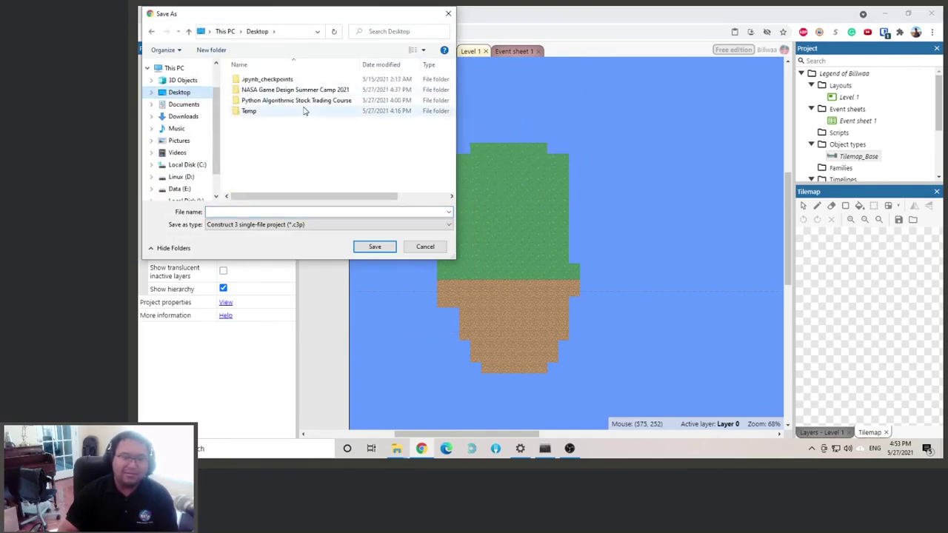
{"action": "double_click", "coordinate": [285, 92]}
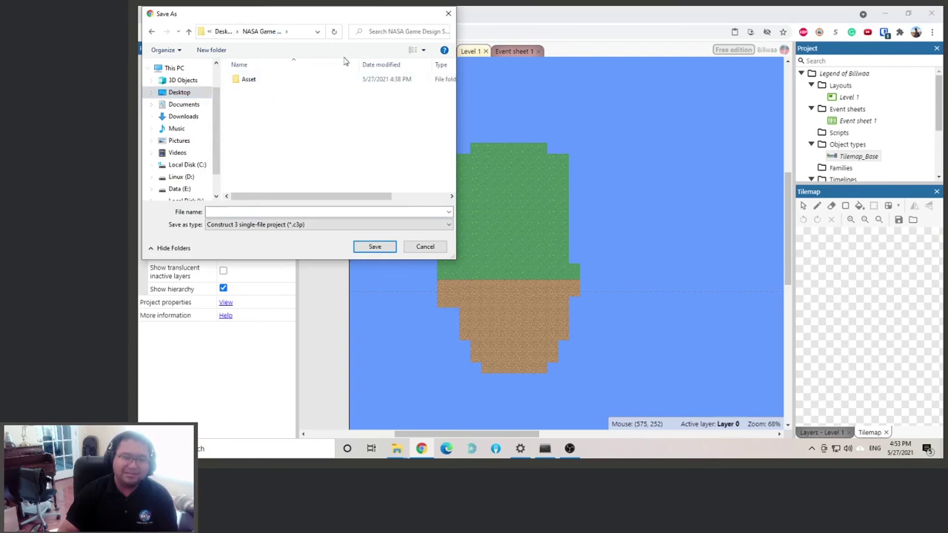
{"action": "left_click", "coordinate": [282, 212]}
{"action": "type", "text": "Legned of Billwaa"}
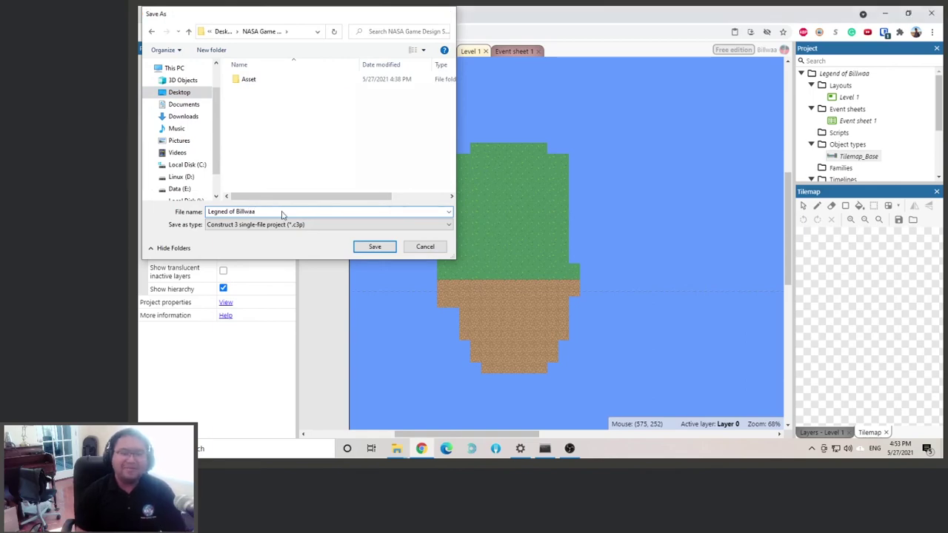
{"action": "key", "text": "Return"}
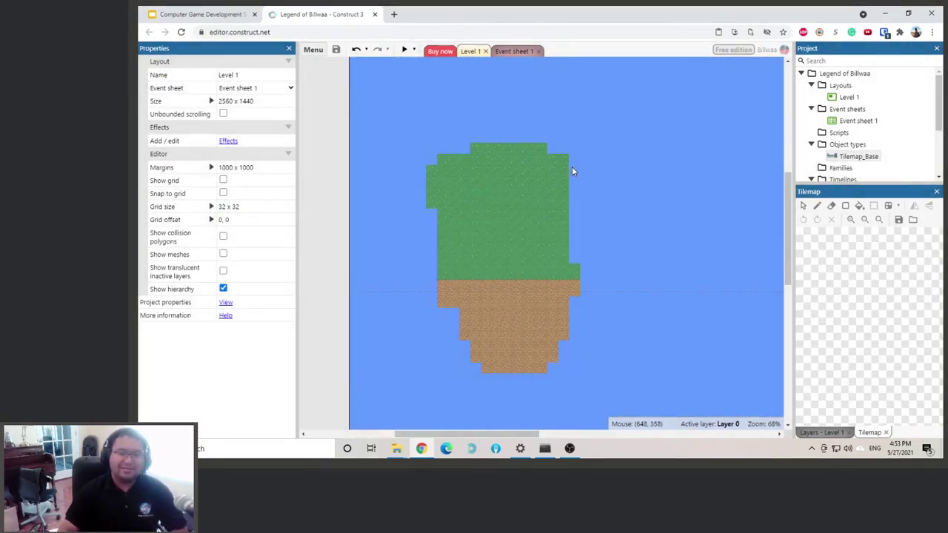
Step: Preview the Level 1 layout in its own window and close the preview
{"action": "left_click", "coordinate": [403, 49]}
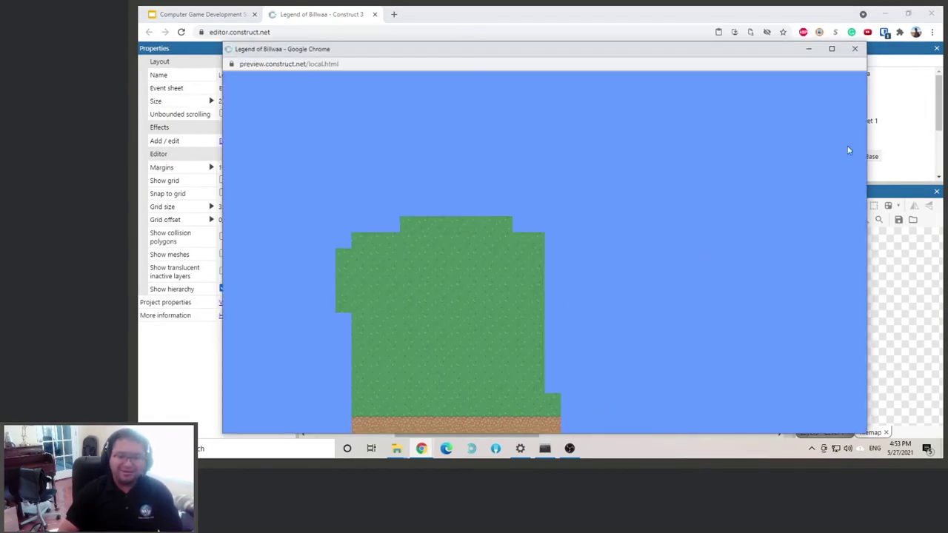
{"action": "left_click", "coordinate": [854, 49]}
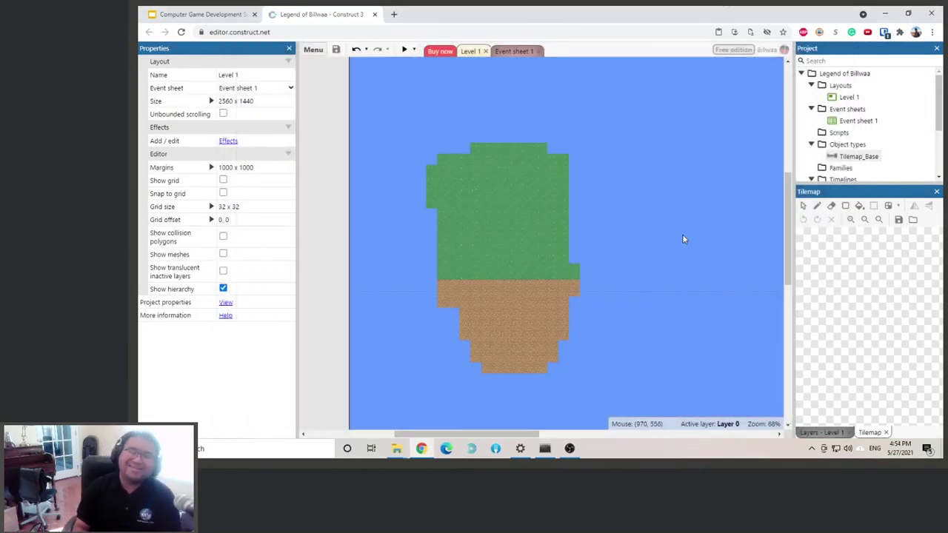